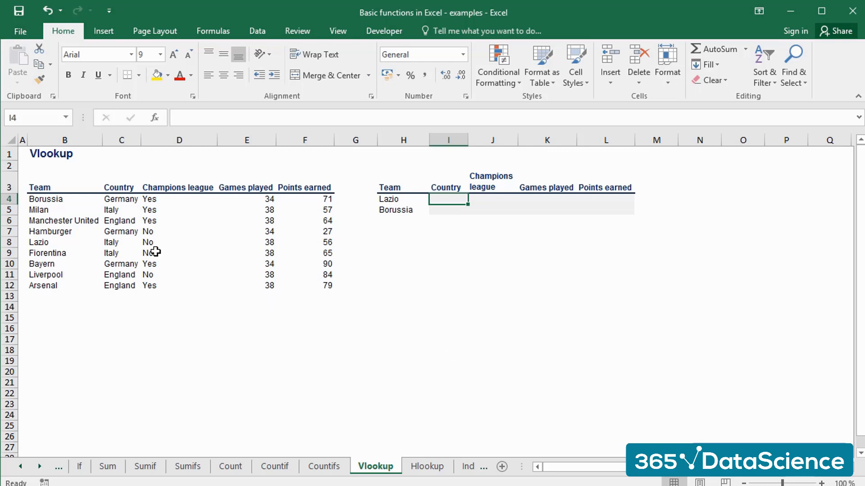
Examine the source team table in B3:F12 and the empty lookup table in H3:L5.
left_click_drag(63, 190, 323, 286)
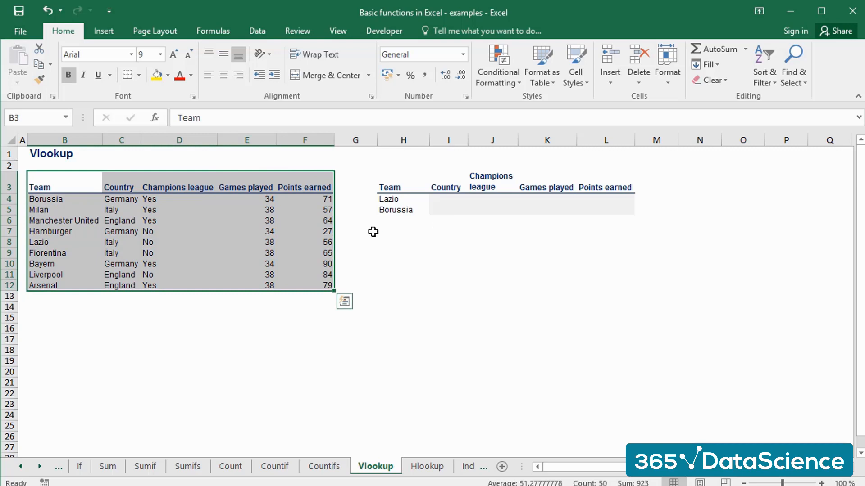
left_click_drag(385, 185, 599, 206)
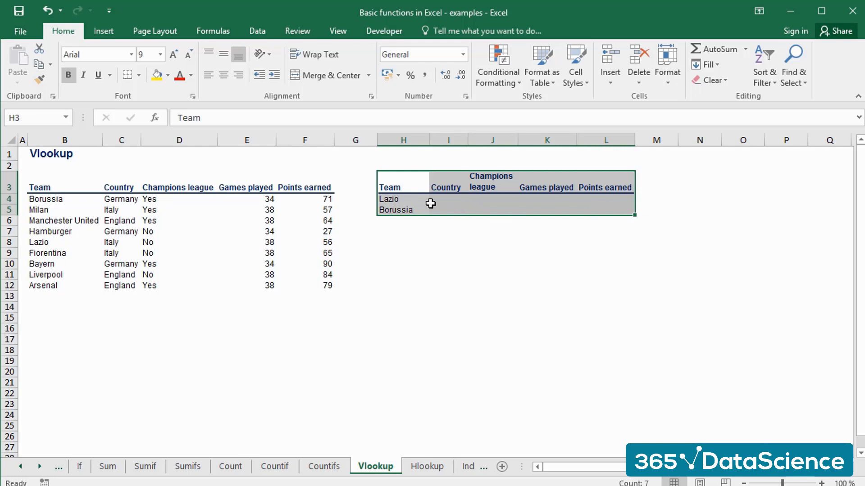
left_click(414, 199)
left_click_drag(414, 199, 599, 213)
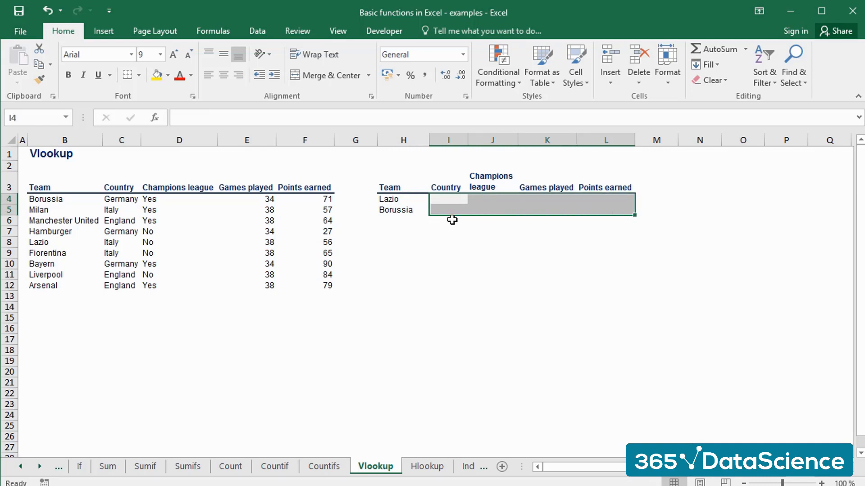
Review the lookup value, table array, column index and range lookup arguments of VLOOKUP for cell I4 without entering anything.
left_click(444, 200)
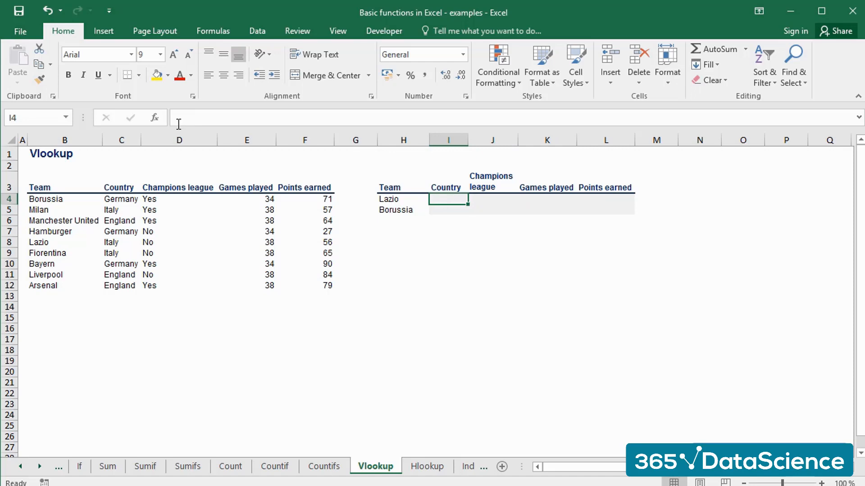
left_click(155, 118)
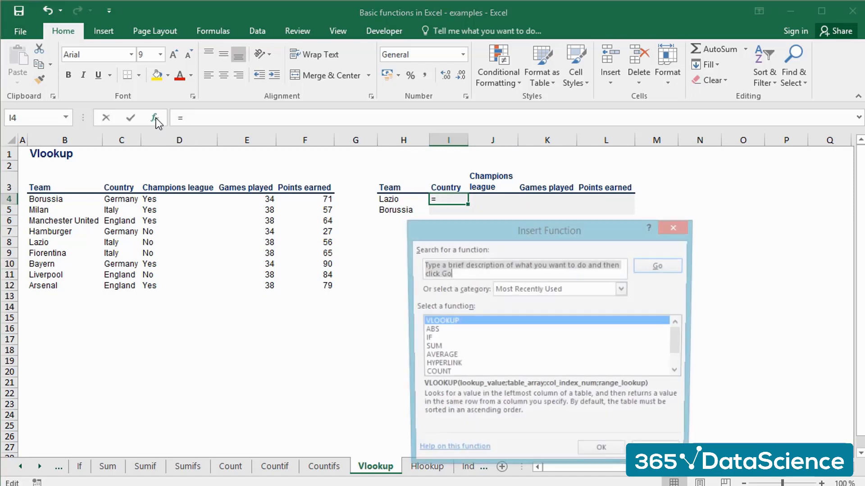
left_click(470, 320)
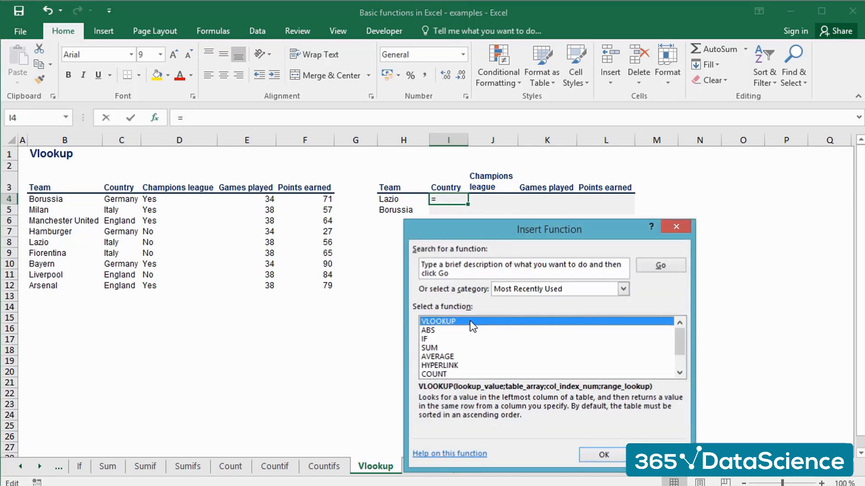
double_click(469, 321)
left_click_drag(453, 244, 447, 247)
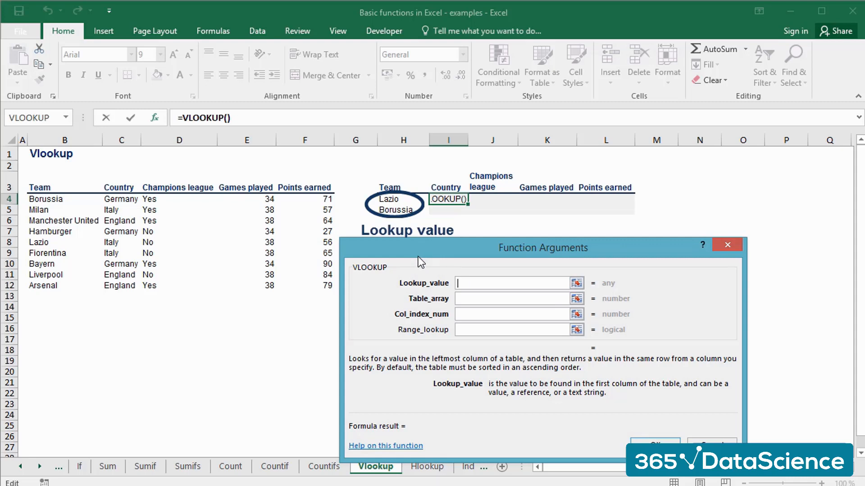
left_click_drag(434, 264, 463, 267)
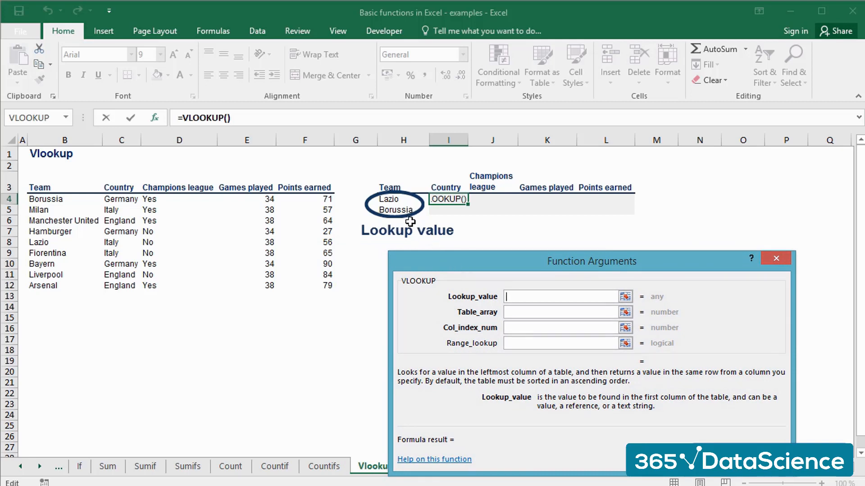
key("Tab")
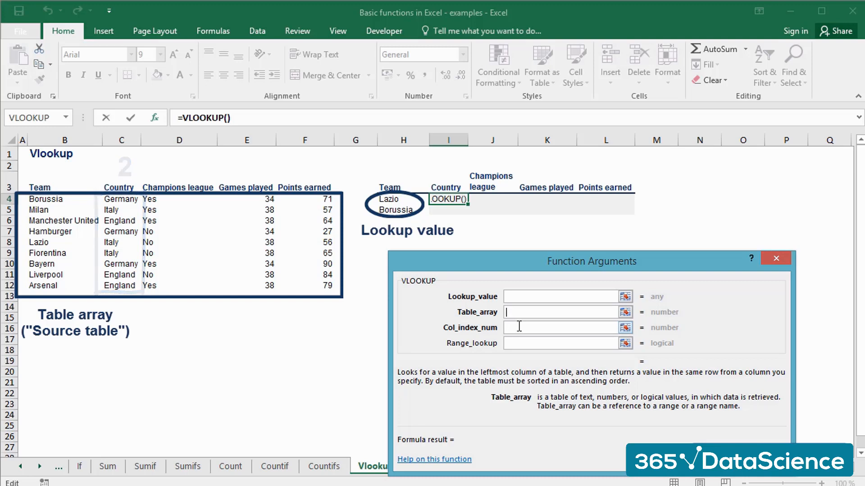
left_click(520, 327)
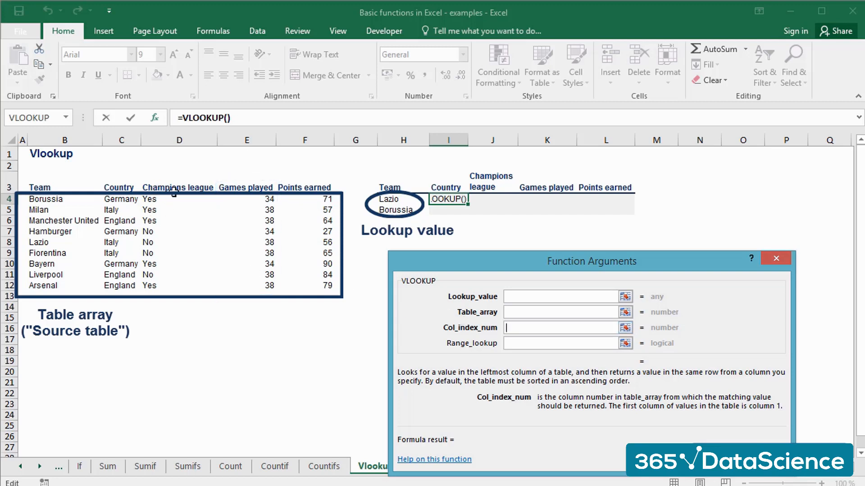
left_click(536, 344)
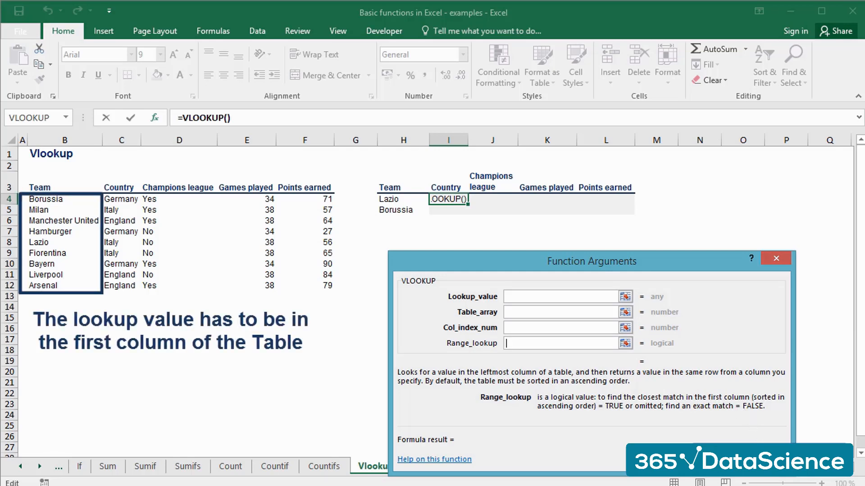
key("Escape")
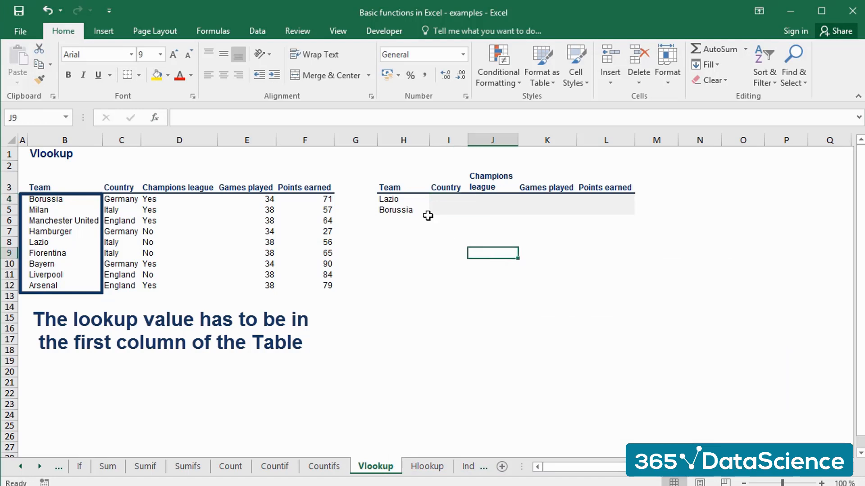
Compare the lookup teams in H4:H5 with the source table's first column, B4:B12.
left_click(408, 199)
left_click_drag(408, 198, 409, 208)
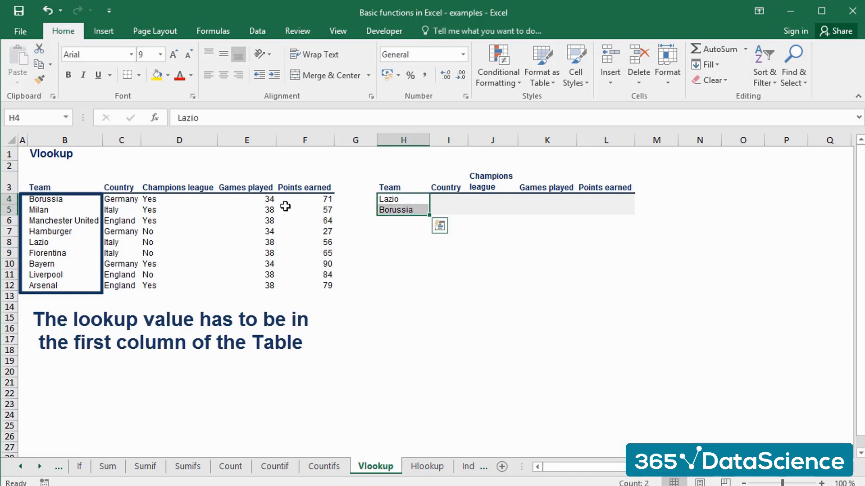
left_click_drag(59, 200, 58, 284)
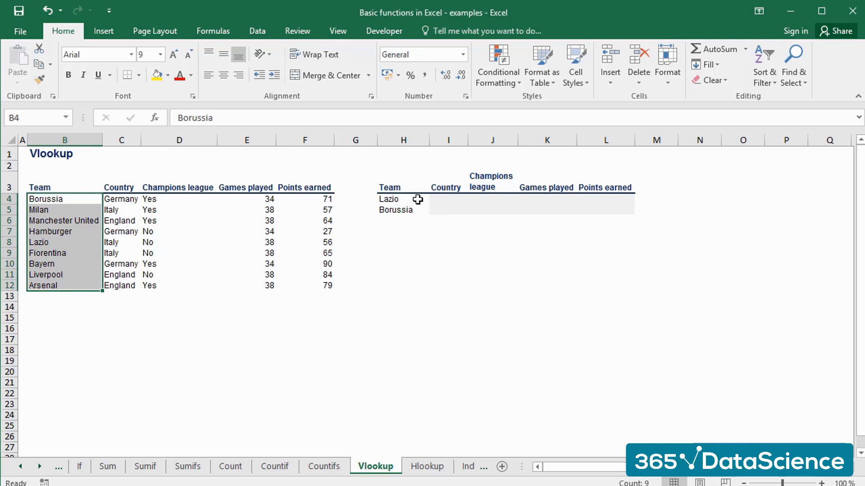
Begin a VLOOKUP formula in cell I4 with the team in H4 as the lookup value.
left_click(444, 199)
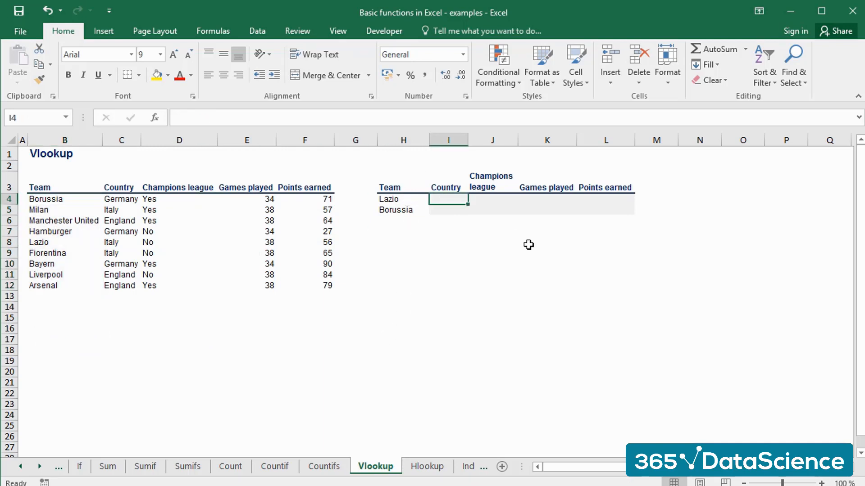
type("+")
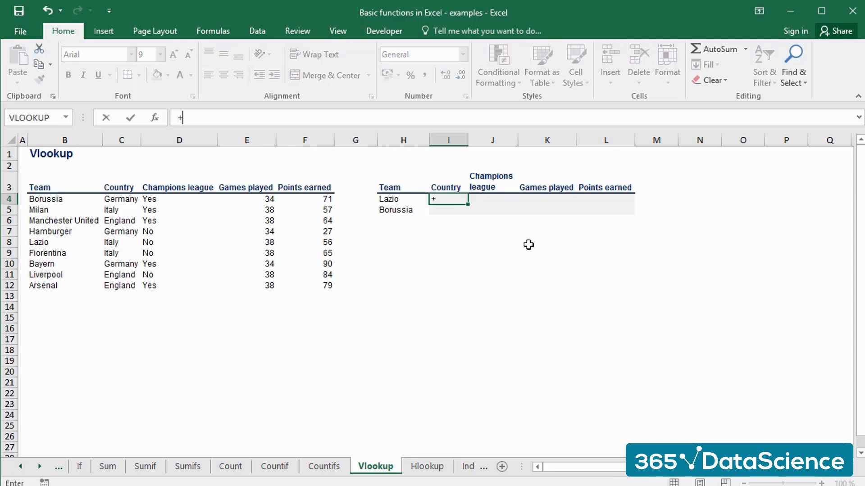
type("VLO")
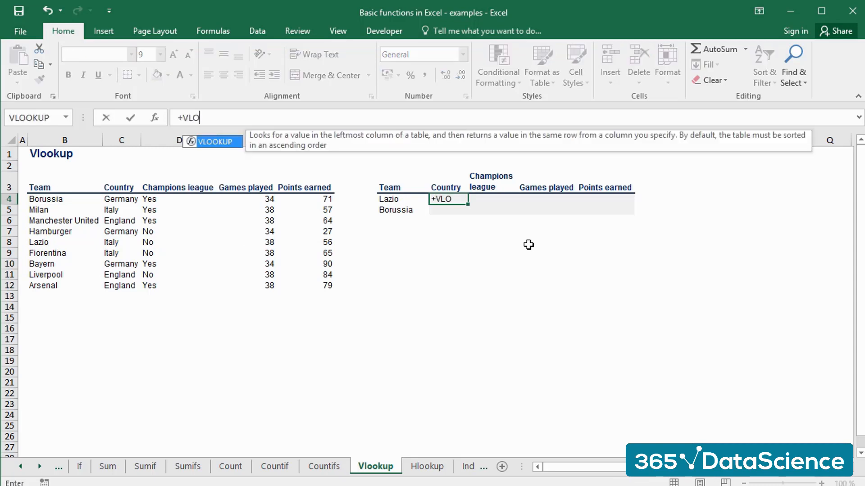
type("OKUP")
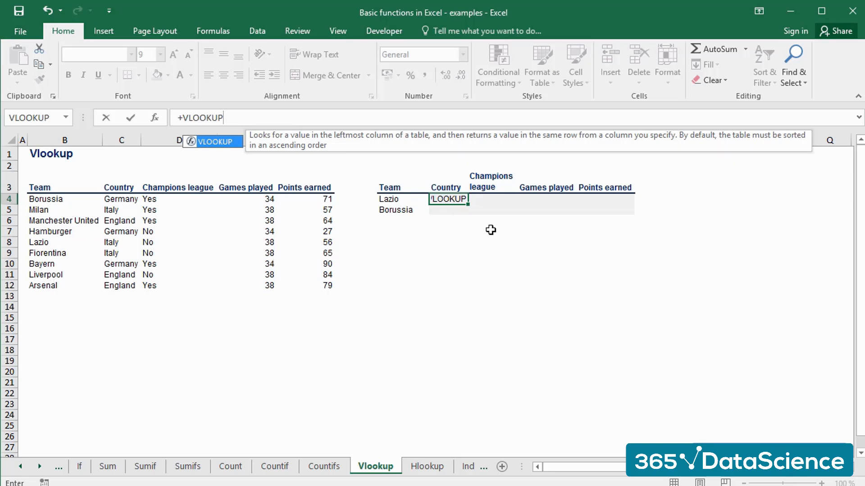
type("(")
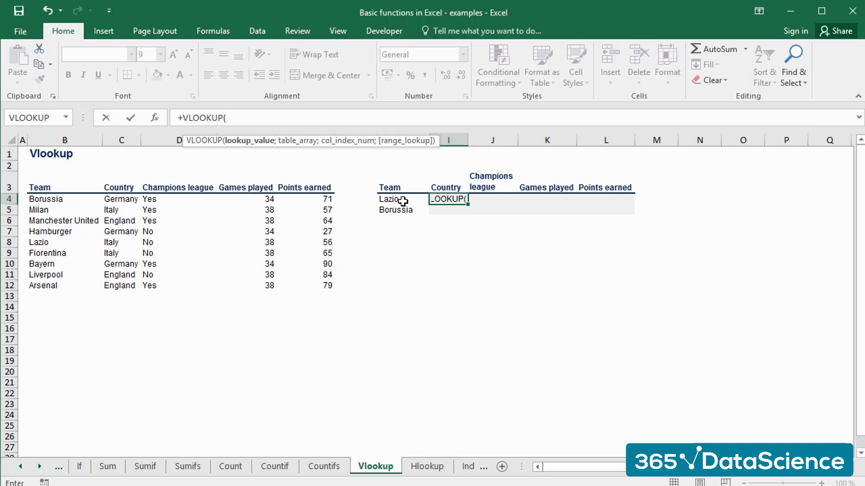
left_click(403, 202)
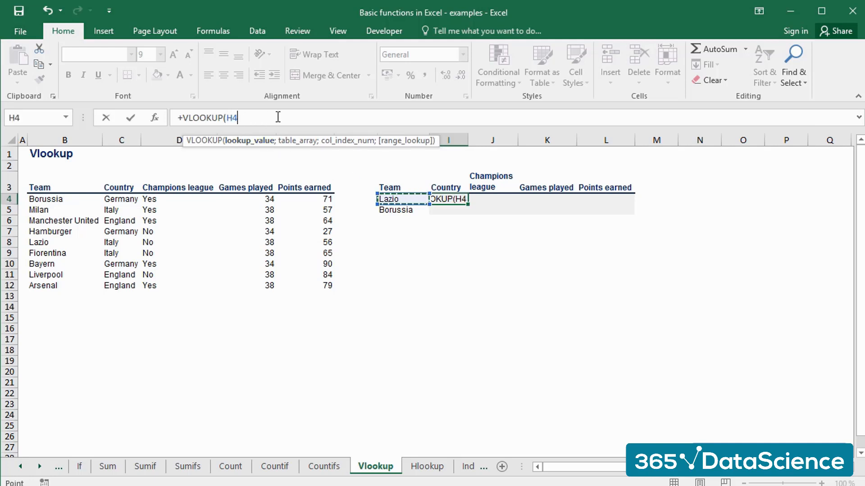
Complete the I4 formula with table array B4:F12, column index 2 and FALSE for an exact match.
type(";")
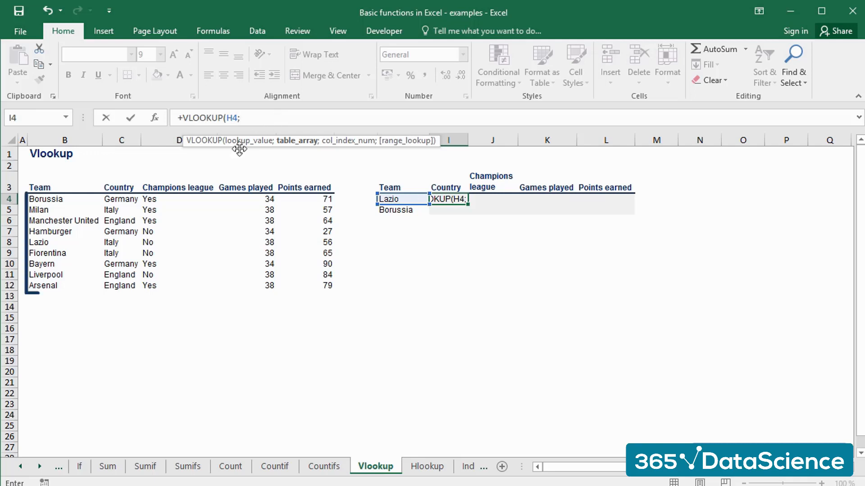
left_click_drag(58, 198, 332, 284)
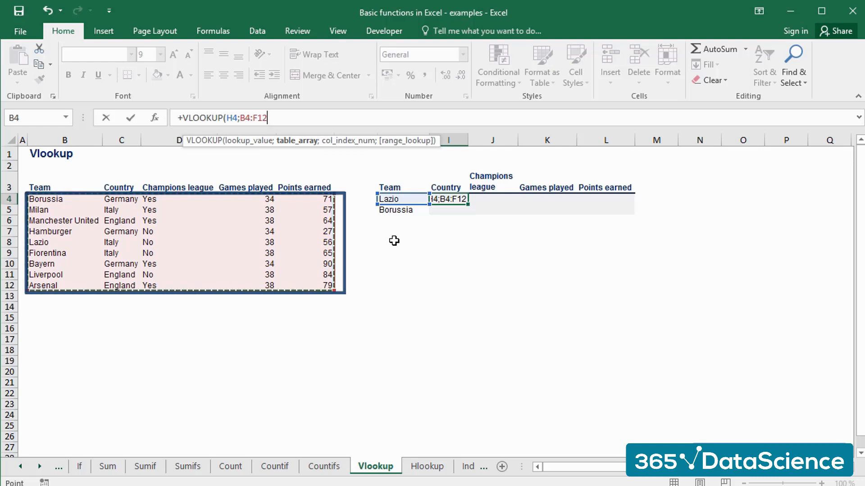
type(";")
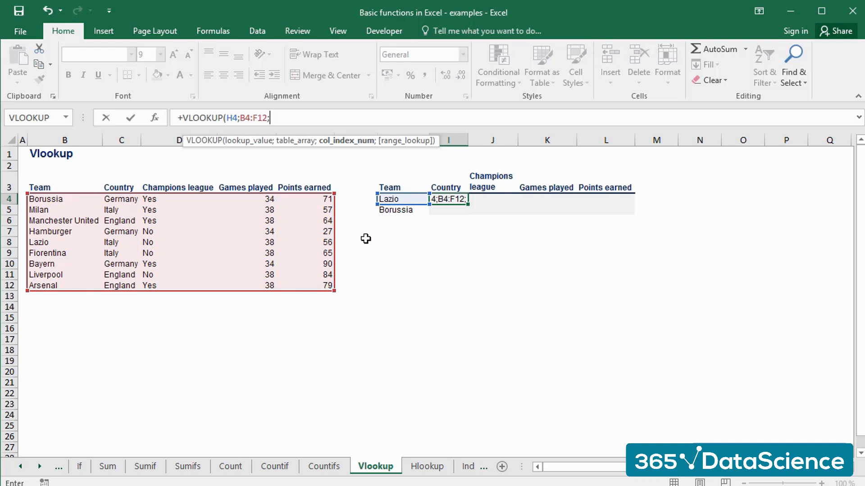
type("2")
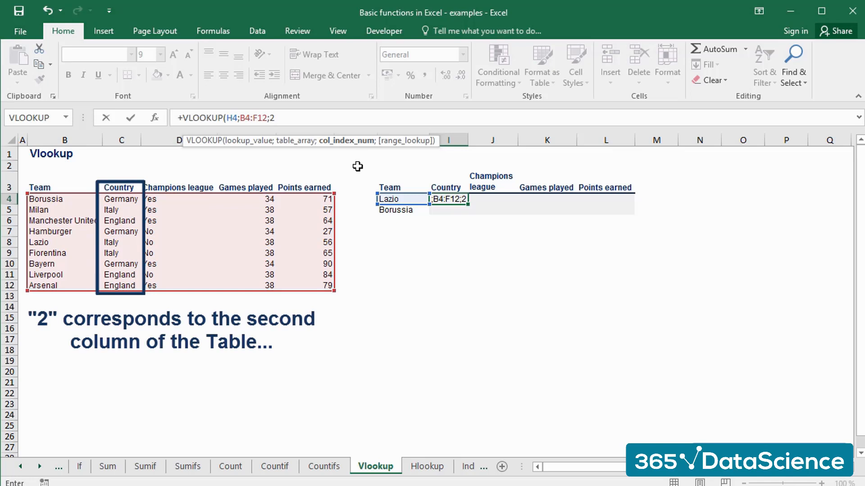
type(";")
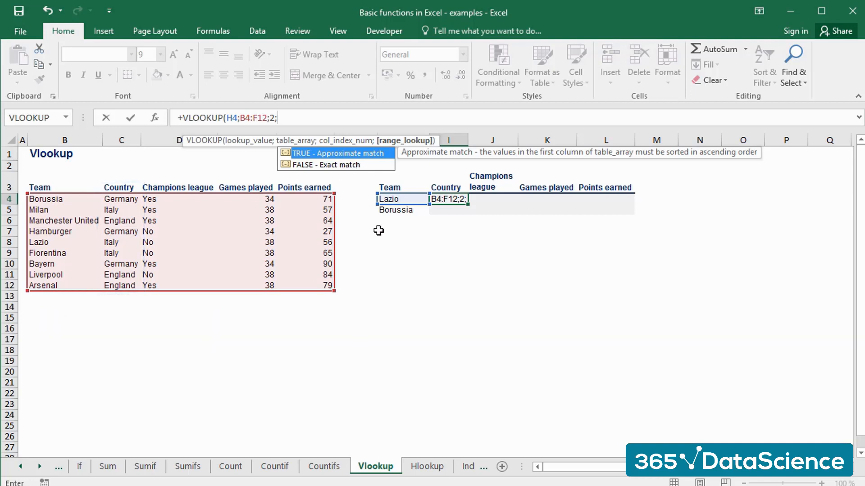
type("false)")
key("Return")
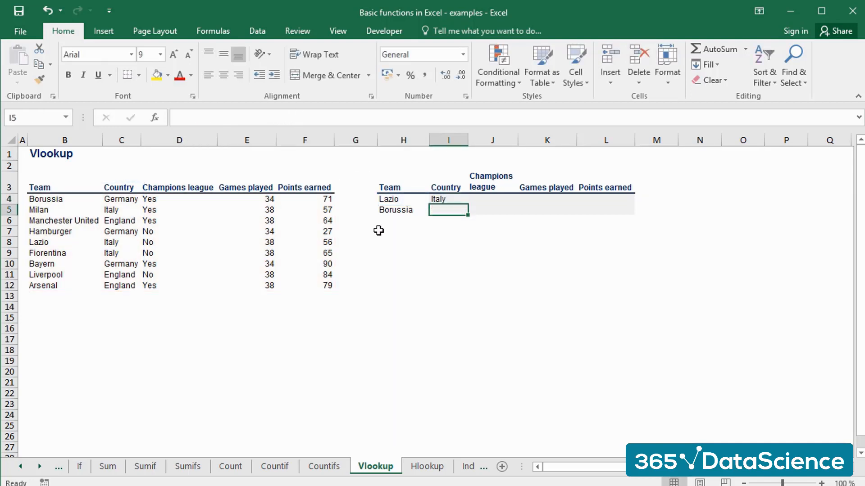
Copy the VLOOKUP formula from I4 into I5 for the second team, Borussia.
key("Up")
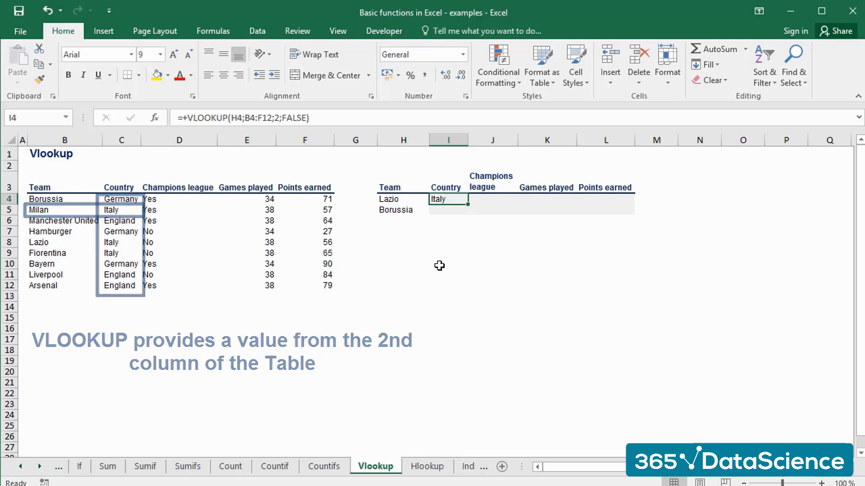
key("ctrl+c")
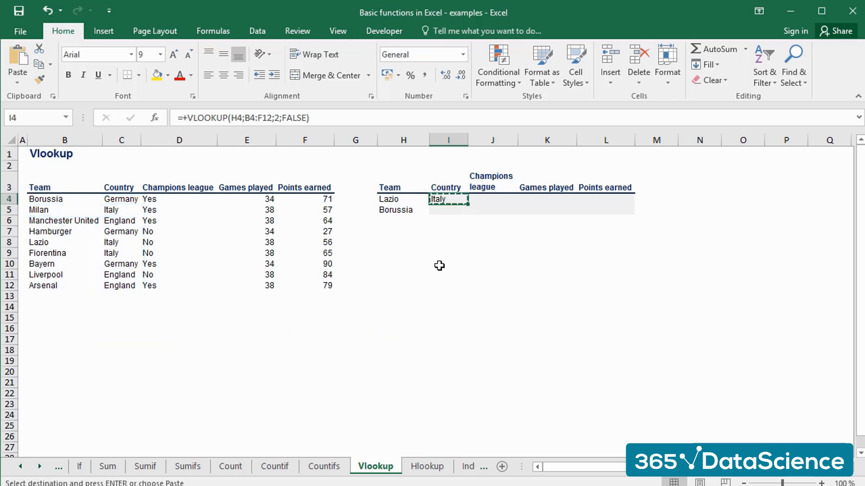
key("Down")
key("ctrl+v")
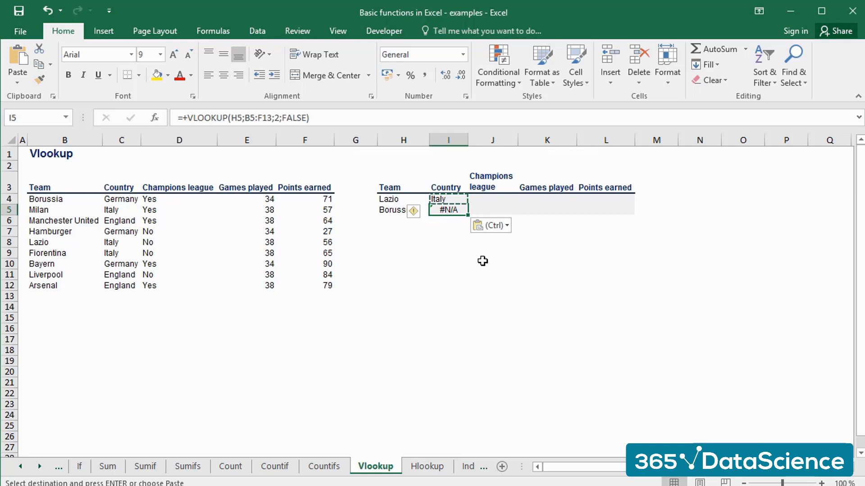
Check the copied formula in I5 and compare the team name in H5 with the one in B4.
left_click(455, 243)
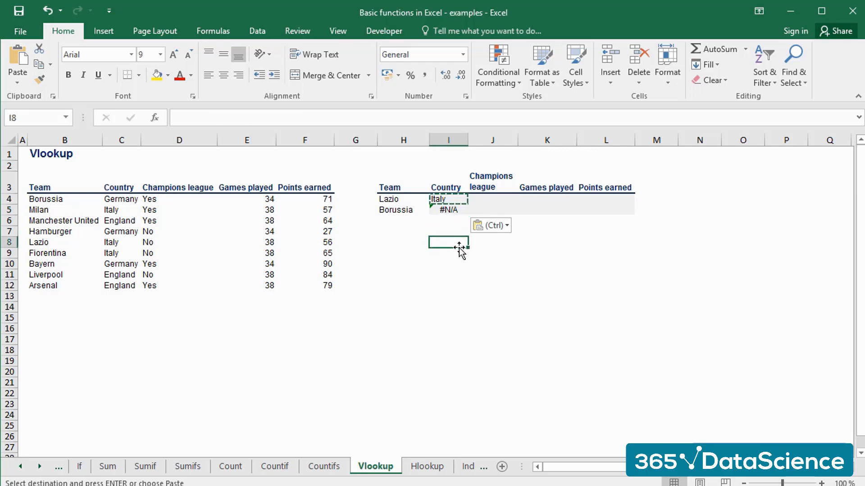
left_click(448, 210)
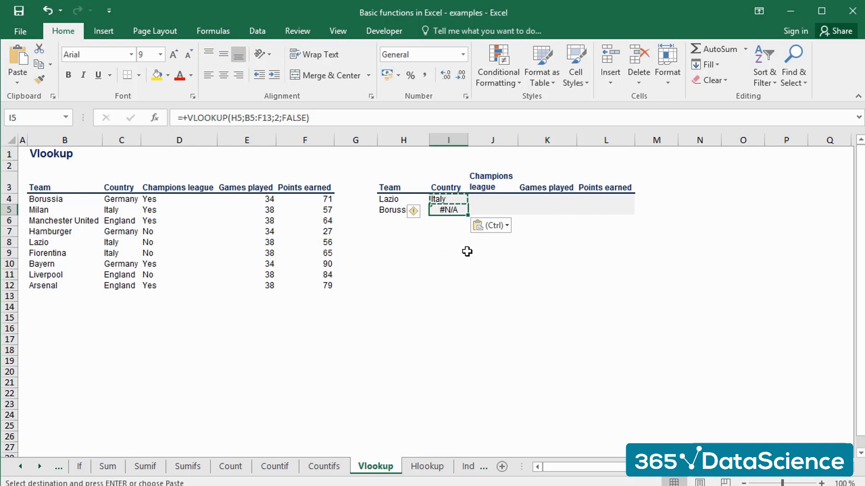
left_click(393, 210)
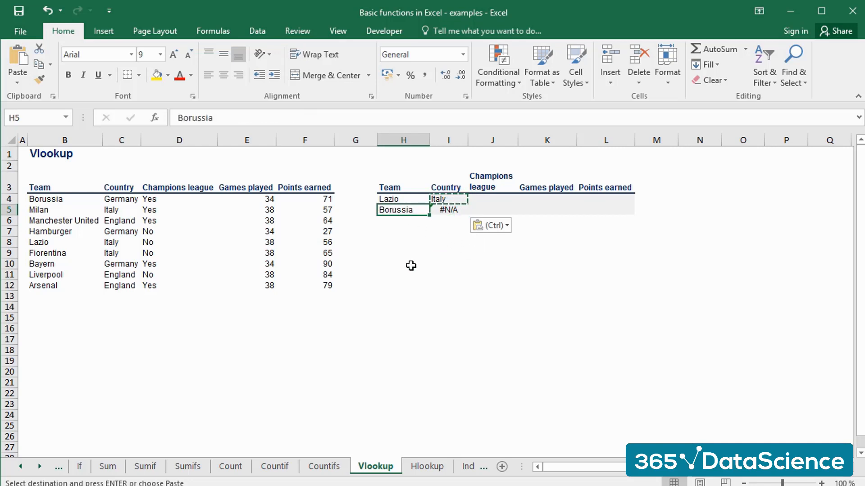
left_click(52, 202)
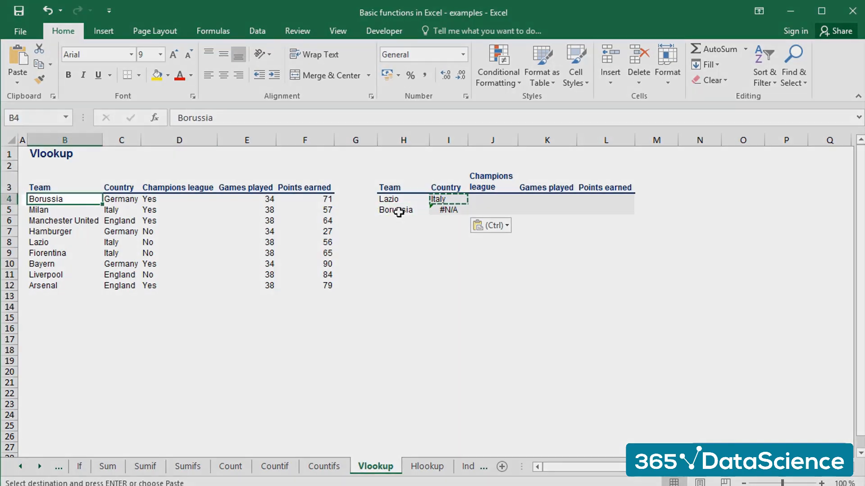
left_click(397, 211)
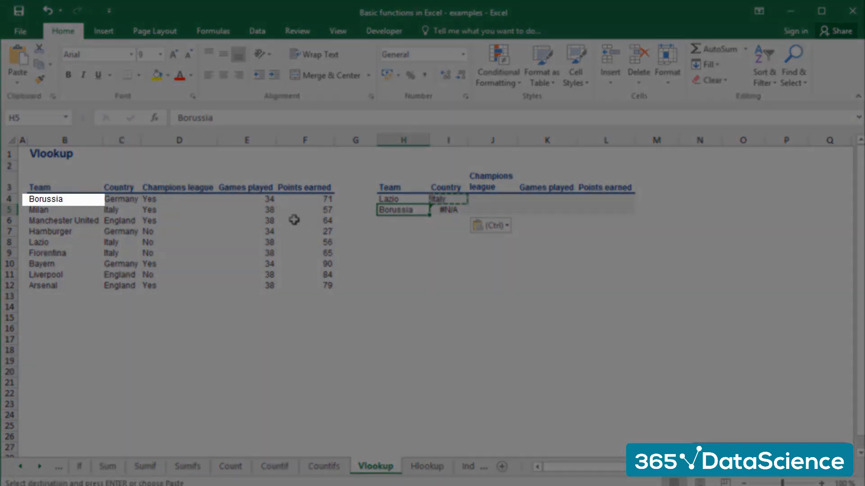
left_click(64, 199)
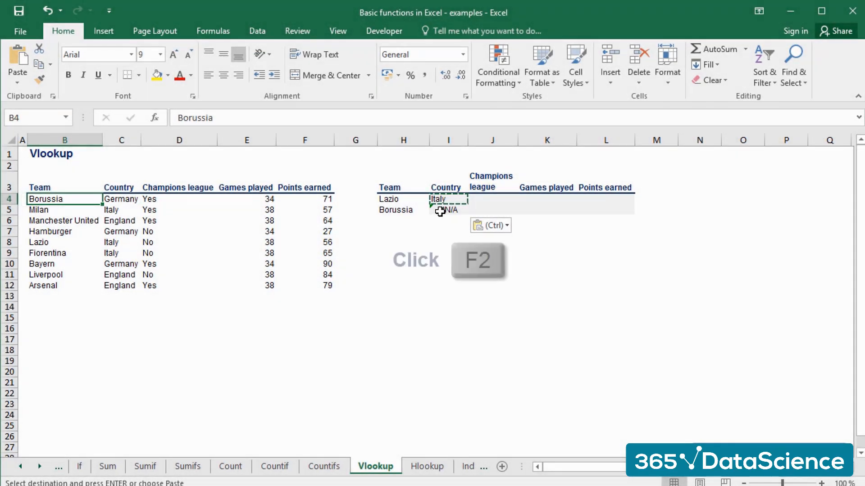
Inspect the lookup value and table range referenced by the copied formula in I5.
left_click(443, 212)
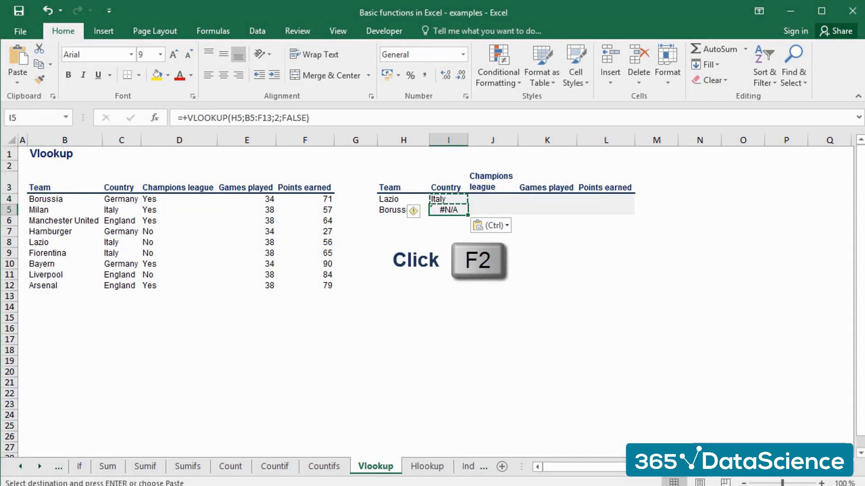
key("F2")
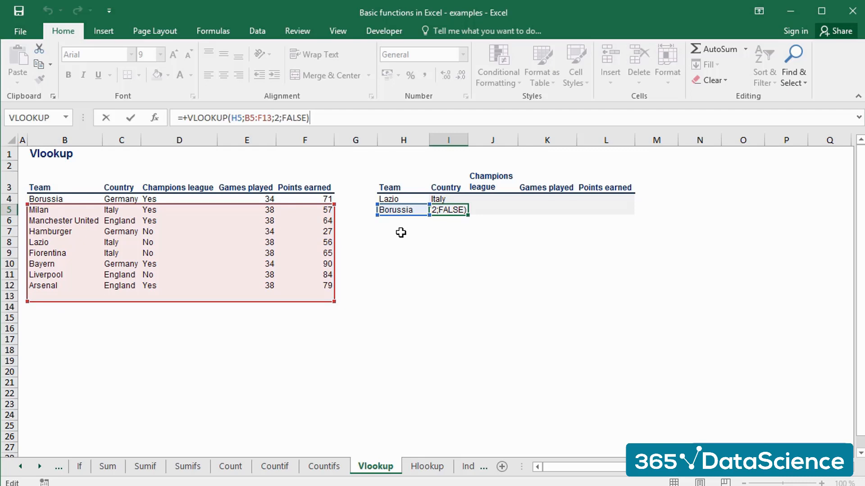
key("ctrl+Return")
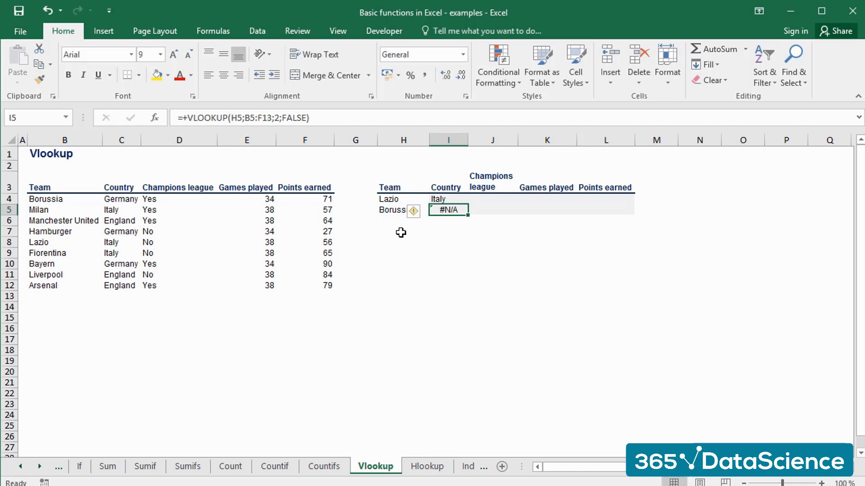
key("F2")
key("Escape")
Make the table array in the I4 formula absolute as $B$4:$F$12.
key("Up")
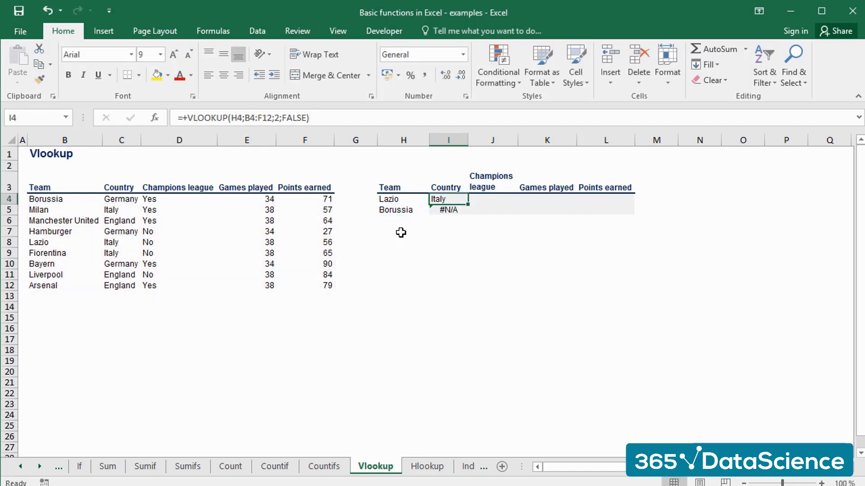
key("F2")
key("Left")
key("Left")
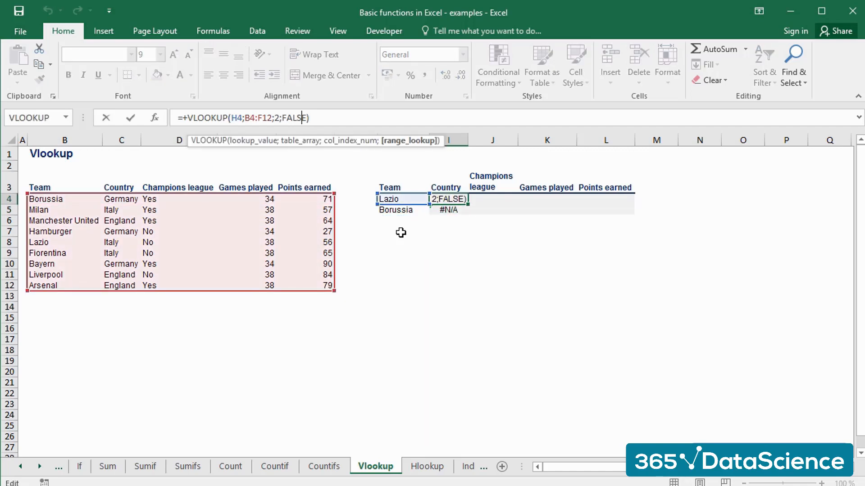
key("Left")
key("Left")
key("Left")
key("Left")
key("Left")
key("Left")
key("Left")
key("F4")
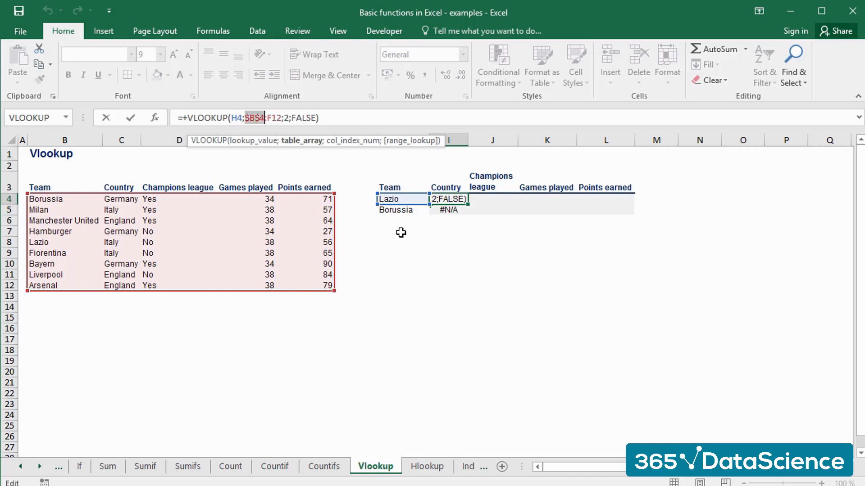
key("Right")
key("Right")
key("F4")
key("Return")
Copy the I4 formula with the fixed table array into I5 for Borussia.
key("shift+Up")
key("ctrl+c")
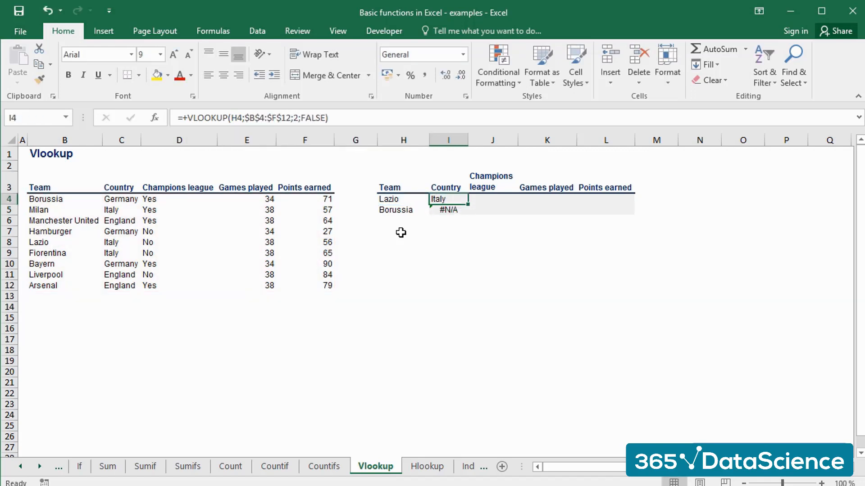
key("ctrl+v")
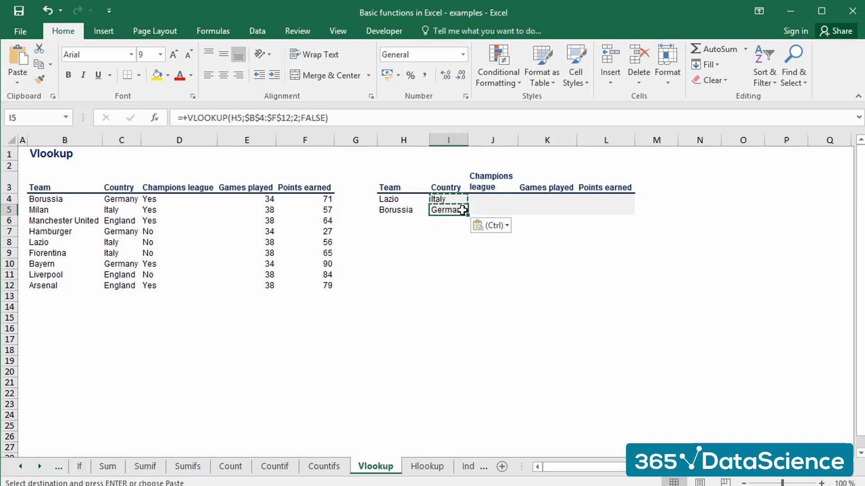
left_click(447, 264)
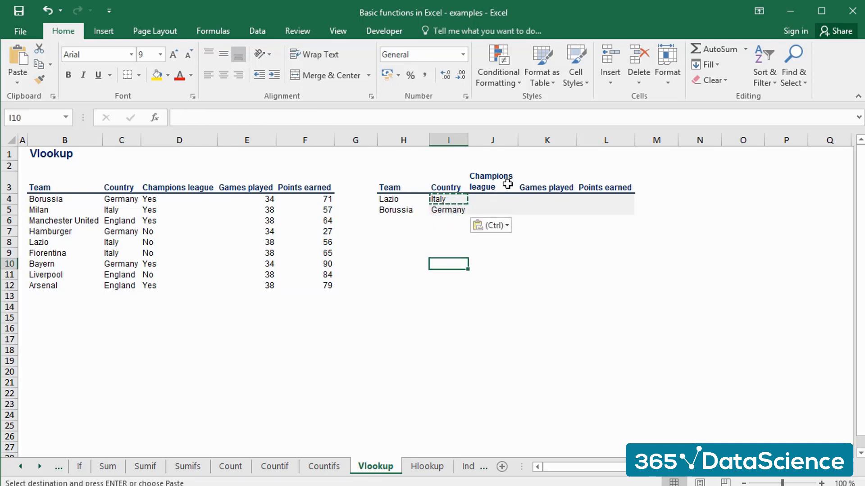
key("Escape")
Try to reuse the Country formula from I4 in Lazio's Champions league cell J4.
left_click(456, 199)
key("ctrl+c")
key("Right")
key("ctrl+v")
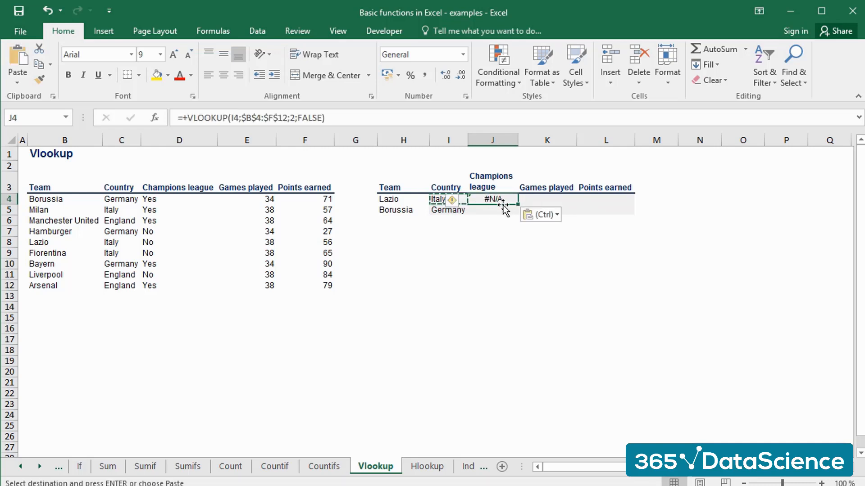
Check which lookup value and table range the pasted formula in J4 references.
left_click(500, 234)
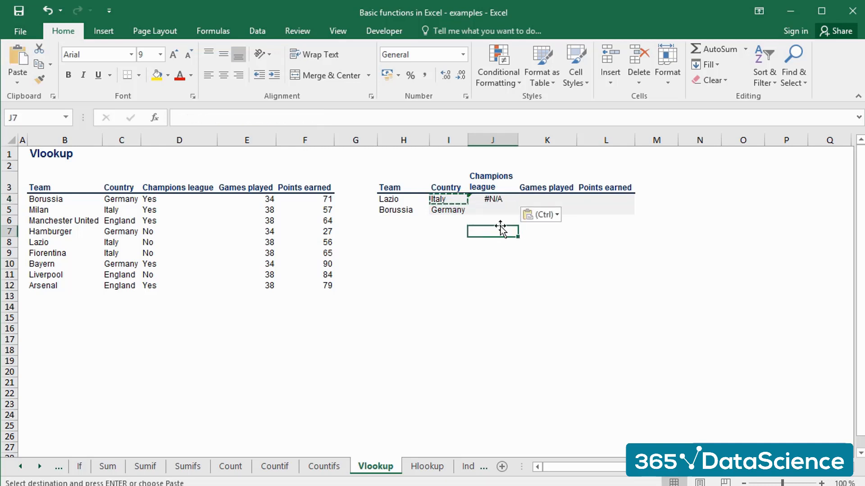
left_click(494, 200)
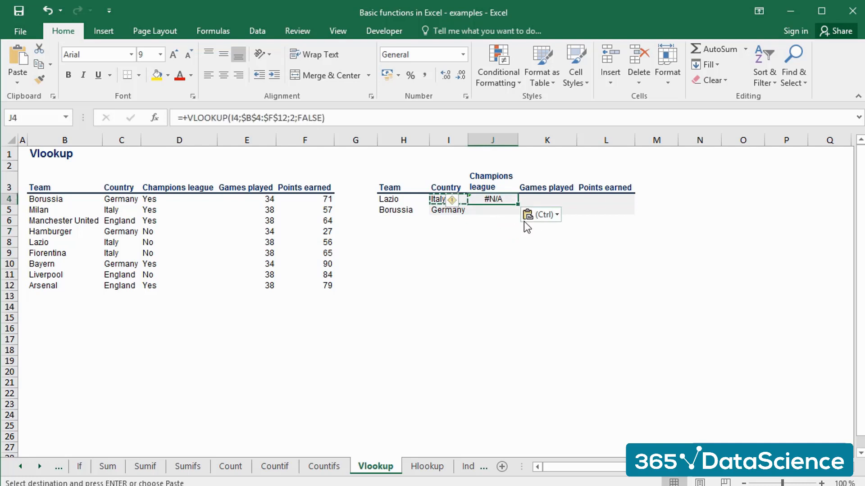
key("F2")
key("ctrl+Return")
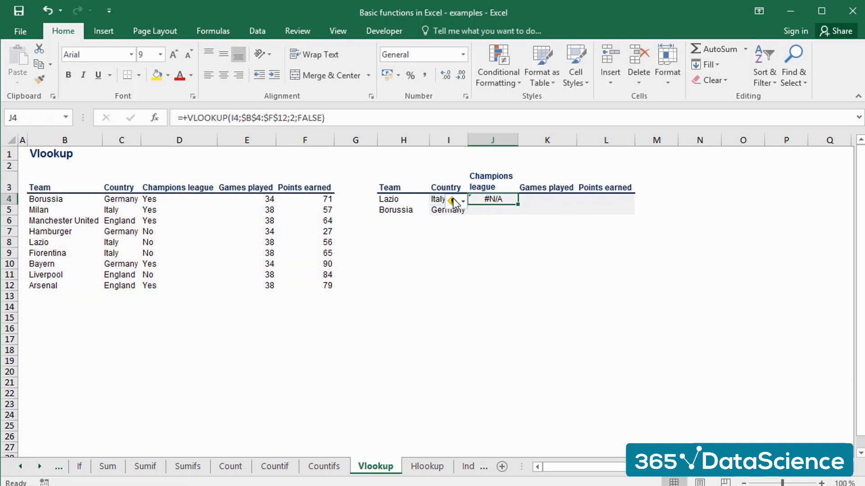
Lock the column of the lookup value in the I4 formula as $H4.
left_click(439, 196)
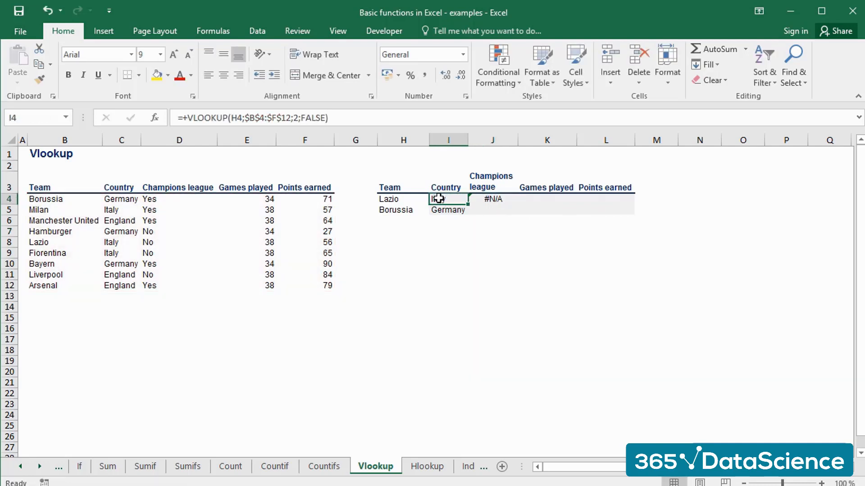
left_click(234, 118)
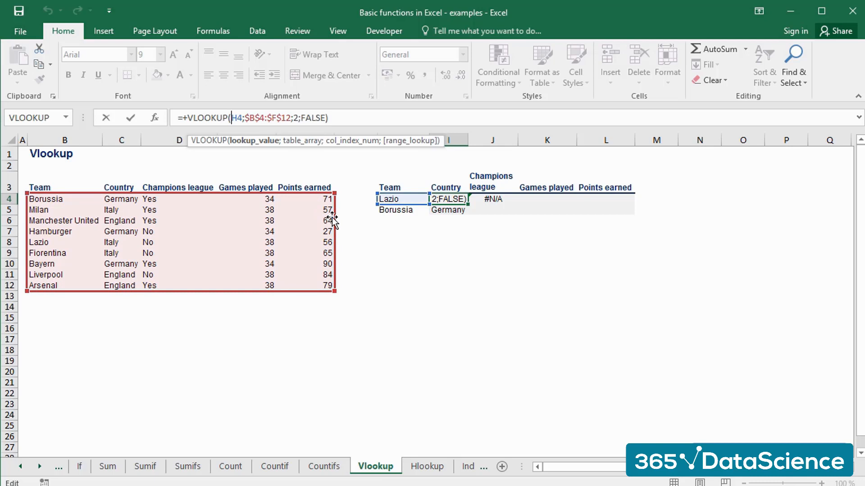
type("$")
key("Return")
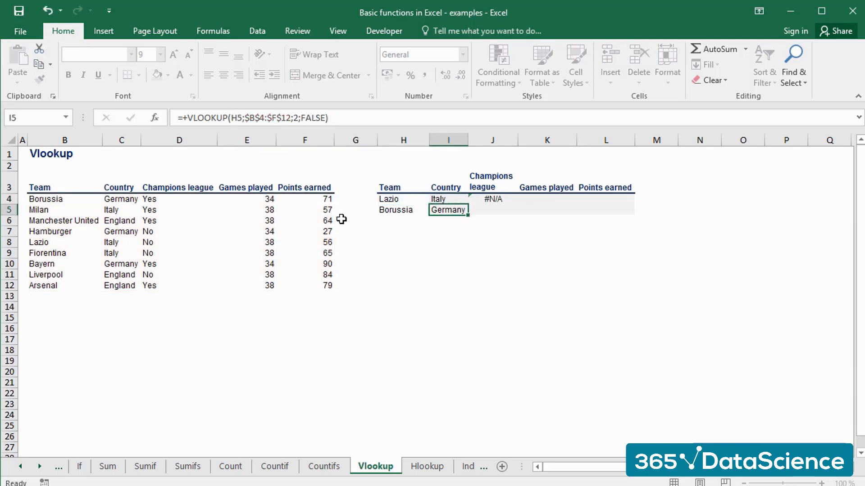
Copy the I4 formula with the locked lookup column into J4 and review its references.
key("Up")
key("ctrl+c")
key("Right")
key("ctrl+v")
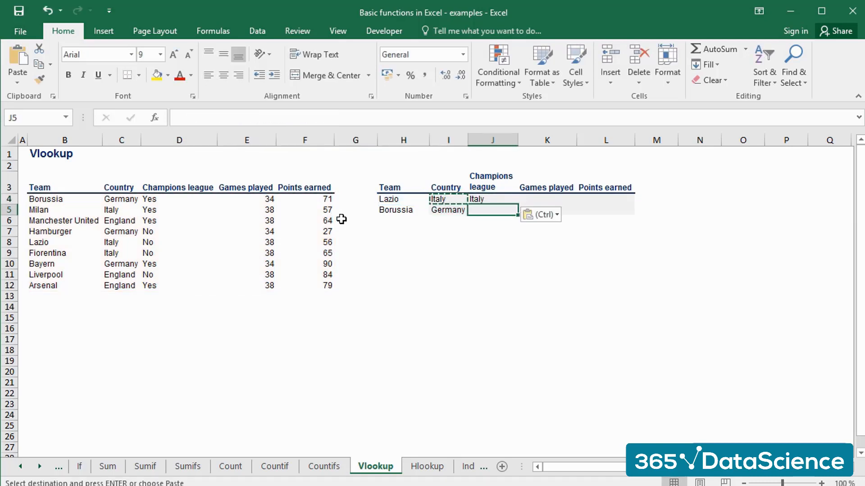
key("Escape")
key("F2")
key("Escape")
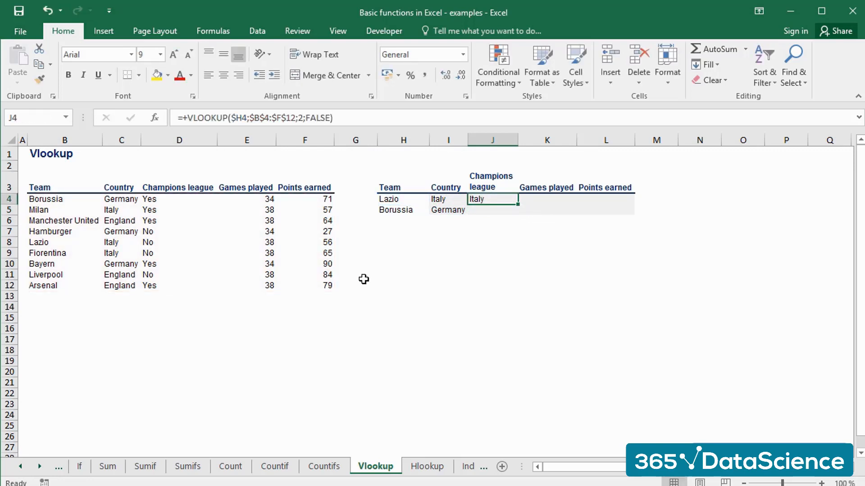
Set the column index in the J4 formula to 3 for the Champions league data.
key("F2")
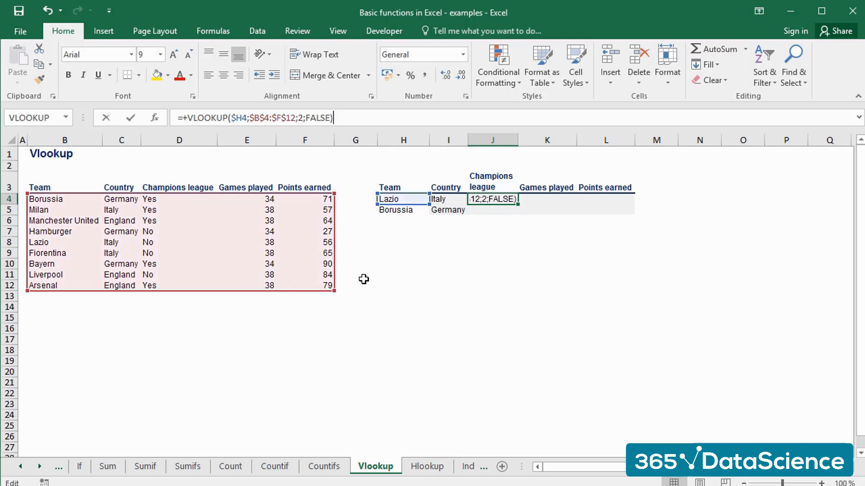
key("Left")
key("Left")
key("Left")
key("Left")
key("Left")
key("Left")
key("Left")
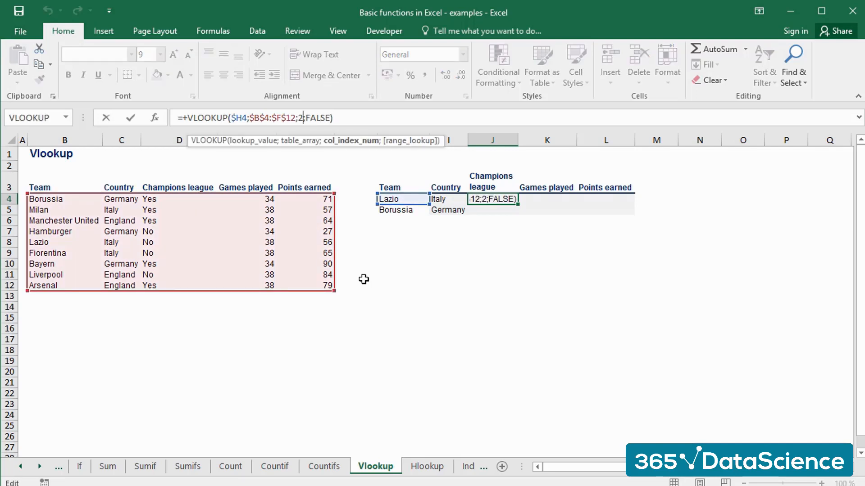
key("BackSpace")
type("3")
key("Return")
key("Up")
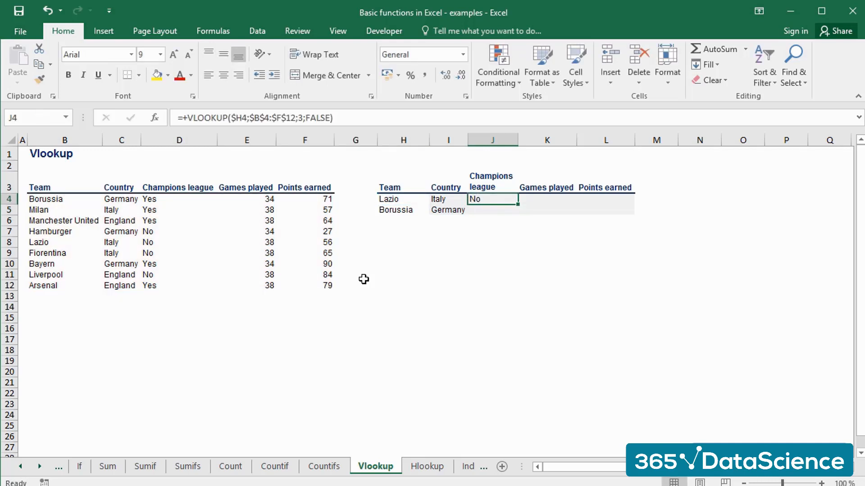
Check Lazio's country and Champions league entries in row 8 of the source table.
left_click(132, 244)
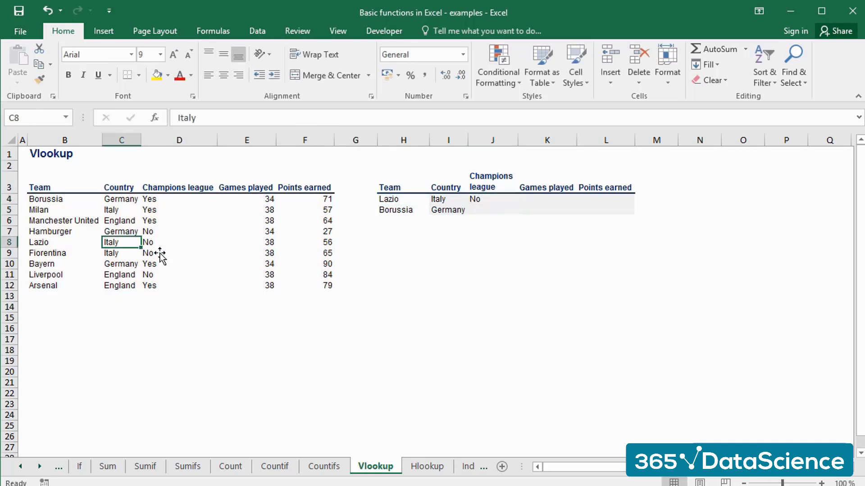
key("Right")
key("Left")
key("Left")
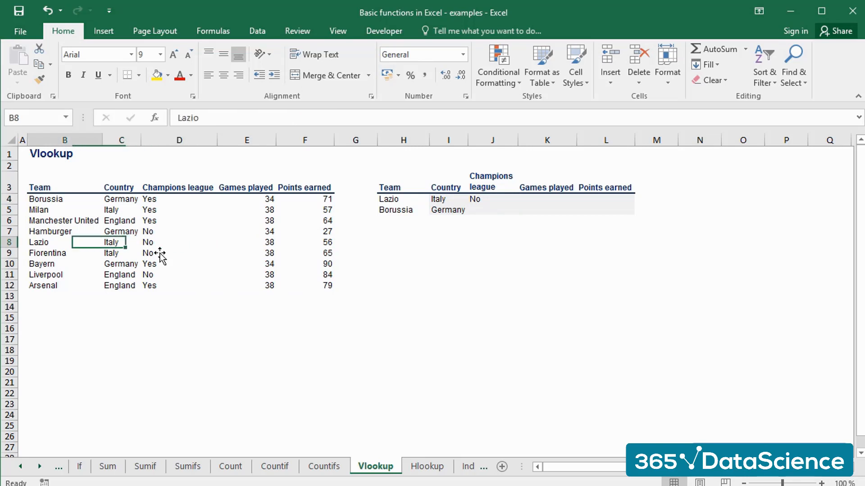
key("Right")
key("Right")
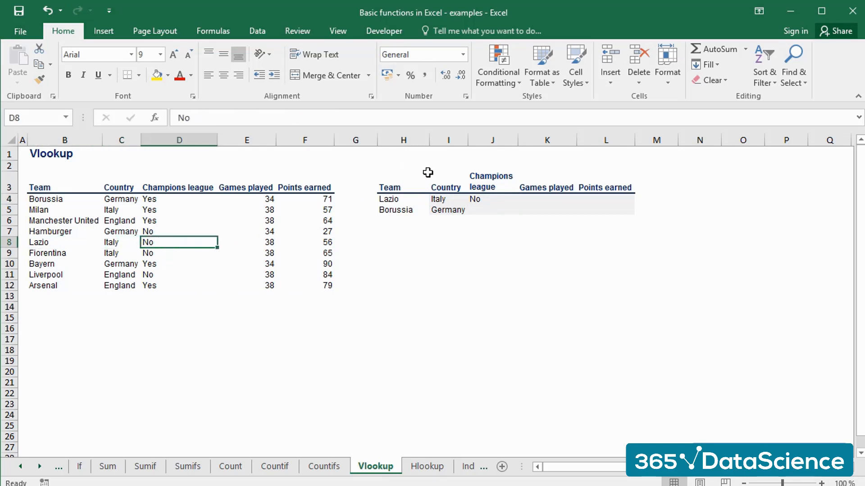
Copy the Champions league formula from J4 into J5 for Borussia.
left_click(476, 199)
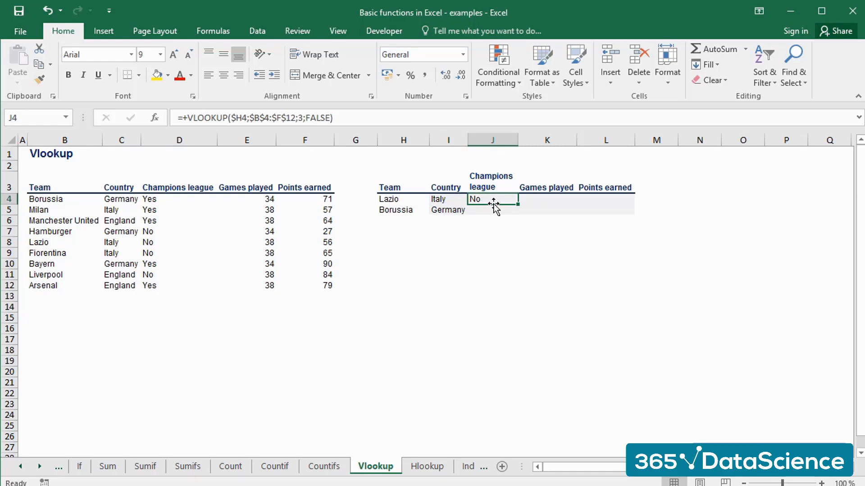
key("ctrl+c")
key("Down")
key("ctrl+v")
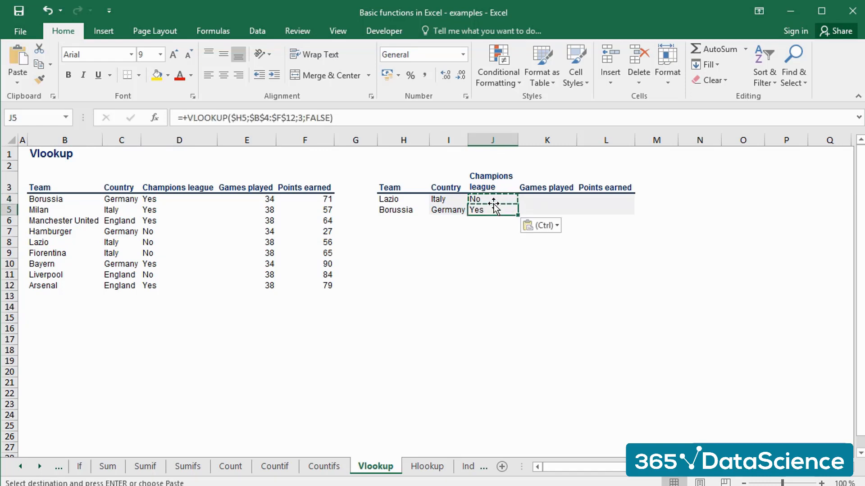
Copy the J4 formula into K4 and set its column index to 4 for games played.
key("Up")
key("Right")
key("ctrl+v")
key("F2")
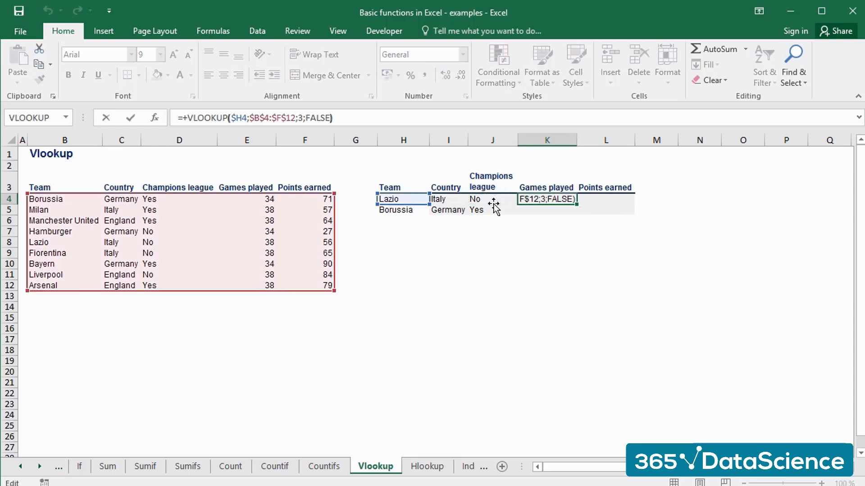
key("Left")
key("Left")
key("Left")
key("Left")
key("Left")
key("Left")
key("Left")
key("BackSpace")
type("4")
key("Return")
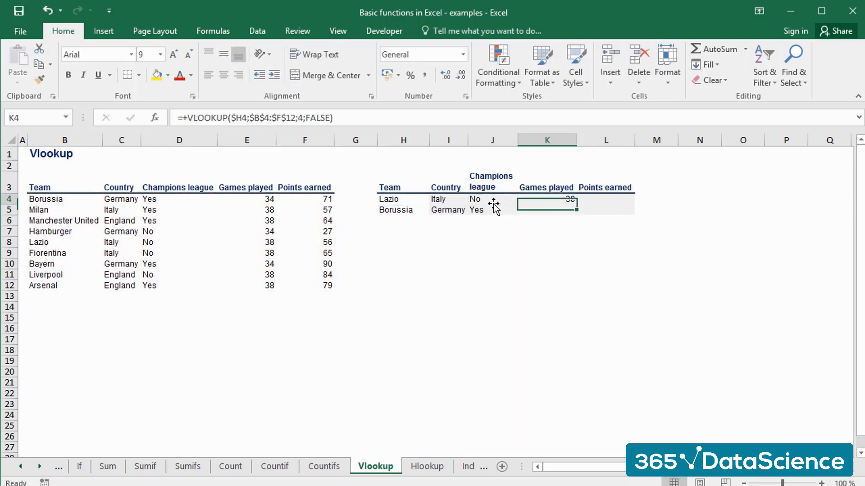
Copy the games played formula from K4 into K5 for Borussia.
key("Up")
key("ctrl+c")
key("Down")
key("ctrl+v")
Copy the K4 formula into L4 and set its column index to 5 for points earned.
key("Up")
key("Right")
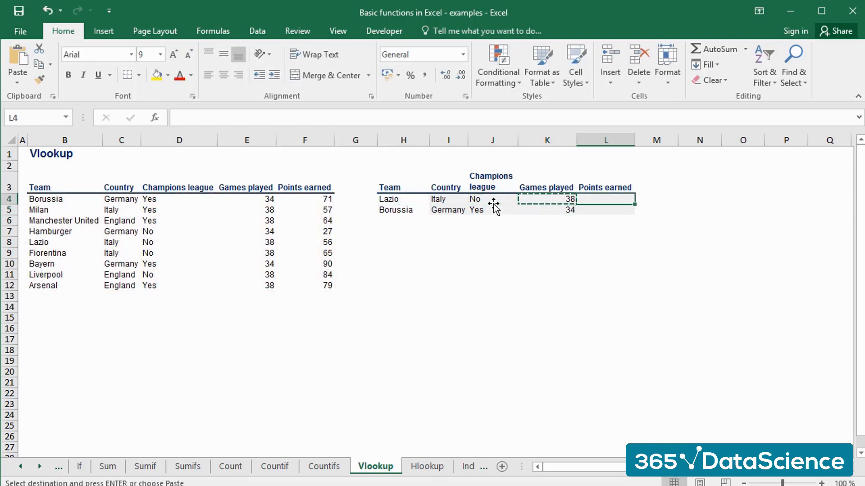
key("ctrl+v")
key("F2")
key("Left")
key("Left")
key("Left")
key("Left")
key("Left")
key("Left")
key("Left")
key("BackSpace")
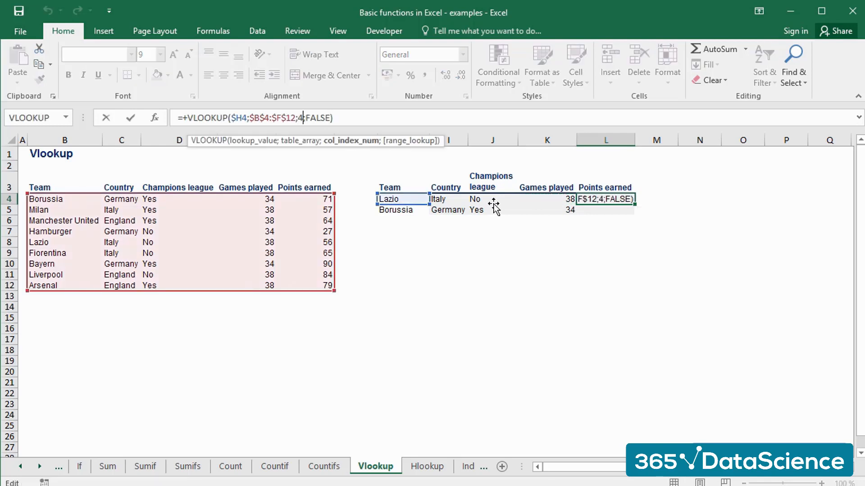
type("5")
key("Return")
Copy the points earned formula from L4 into L5 for Borussia and leave copy mode.
key("Up")
key("ctrl+c")
key("Down")
key("ctrl+v")
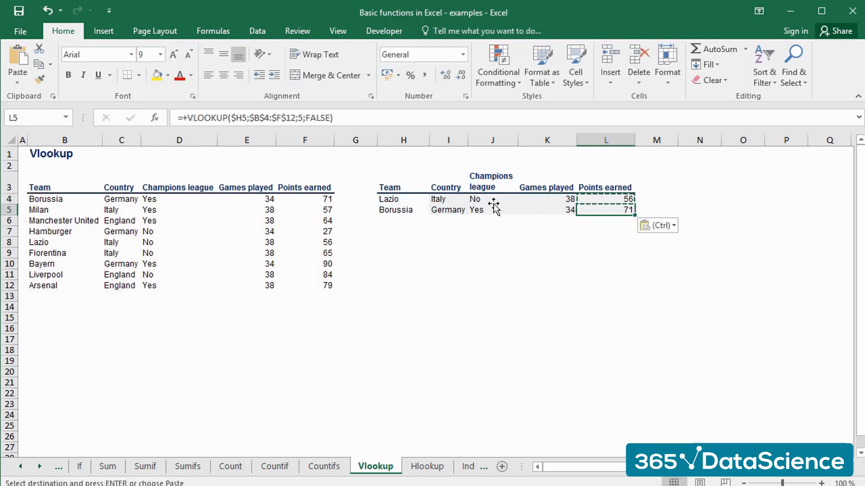
key("Escape")
key("Down")
key("Down")
key("Down")
key("Down")
key("Down")
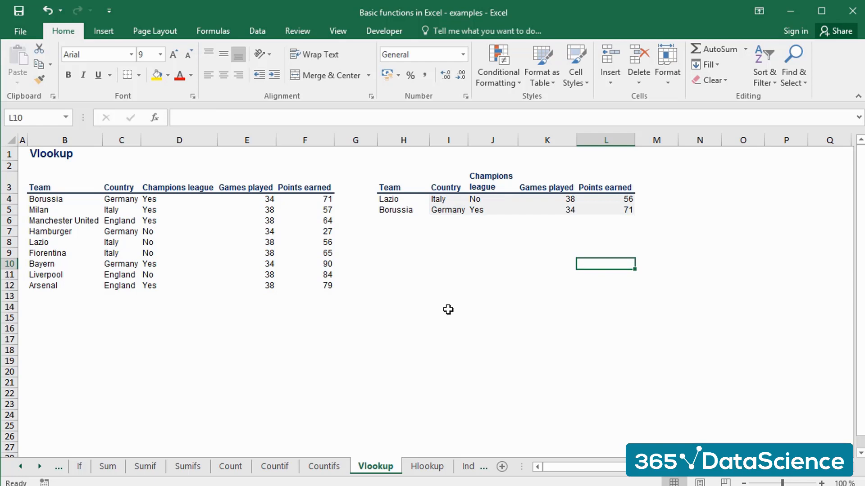
Switch to the Hlookup sheet and examine the team in H4 and the source table's team names in row 3.
key("ctrl+Page_Down")
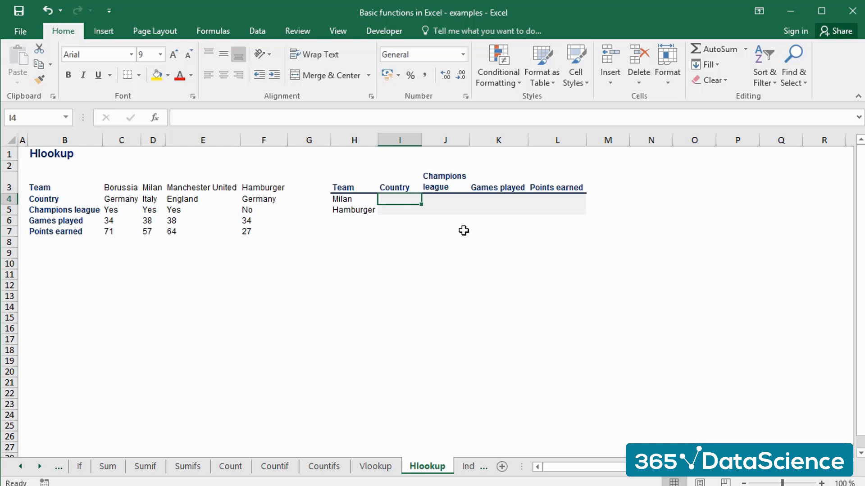
left_click(357, 199)
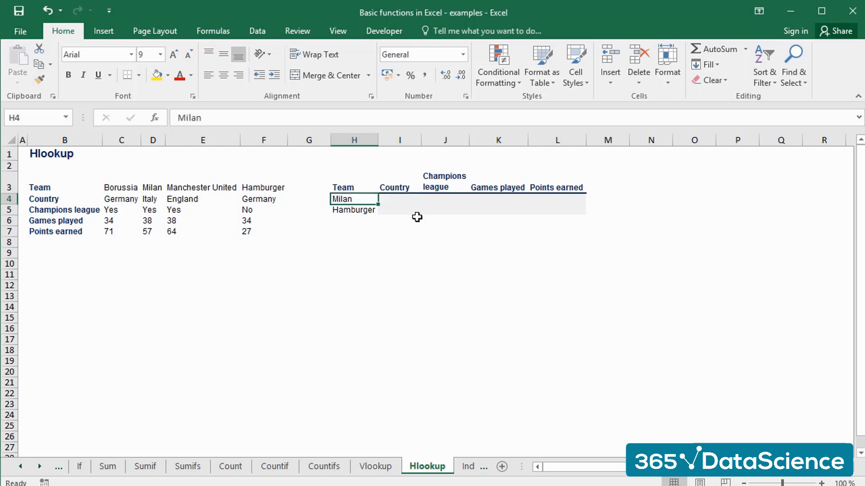
left_click_drag(113, 187, 285, 187)
left_click(264, 275)
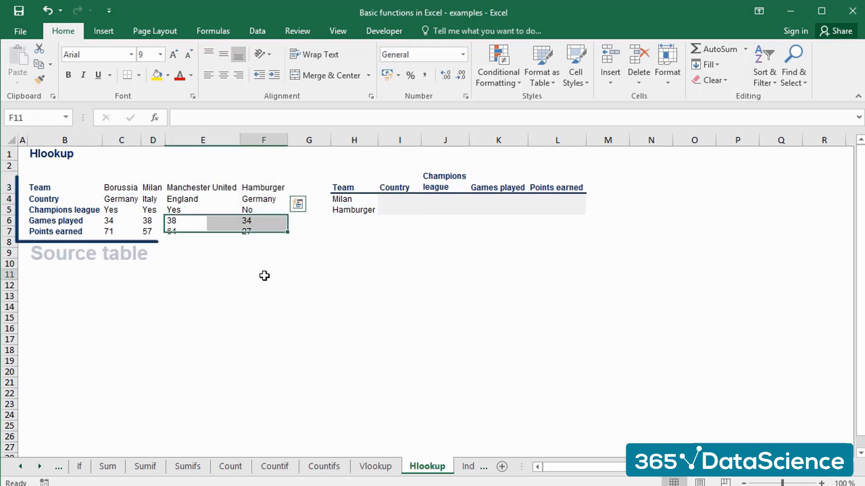
Examine the source table's rows in B3:F7 and the empty result cells I4:L5 for Milan and Hamburger.
left_click_drag(74, 212, 273, 211)
left_click(396, 199)
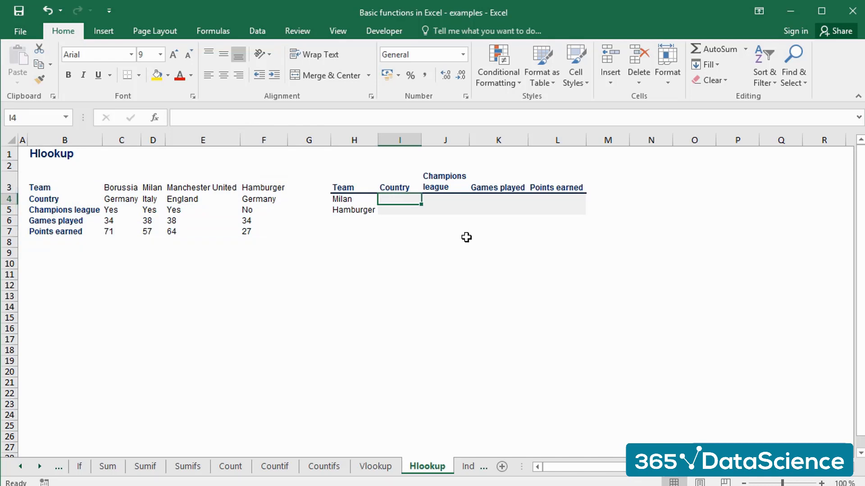
left_click_drag(84, 192, 256, 232)
left_click_drag(394, 198, 558, 205)
Start an HLOOKUP formula in I4 with Milan's cell as the column-locked lookup value $H4.
left_click(400, 197)
type("+")
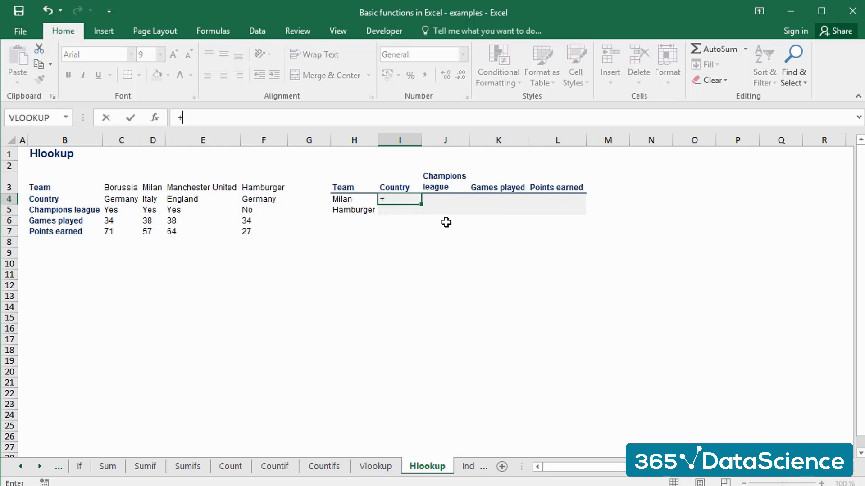
type("hlookup(")
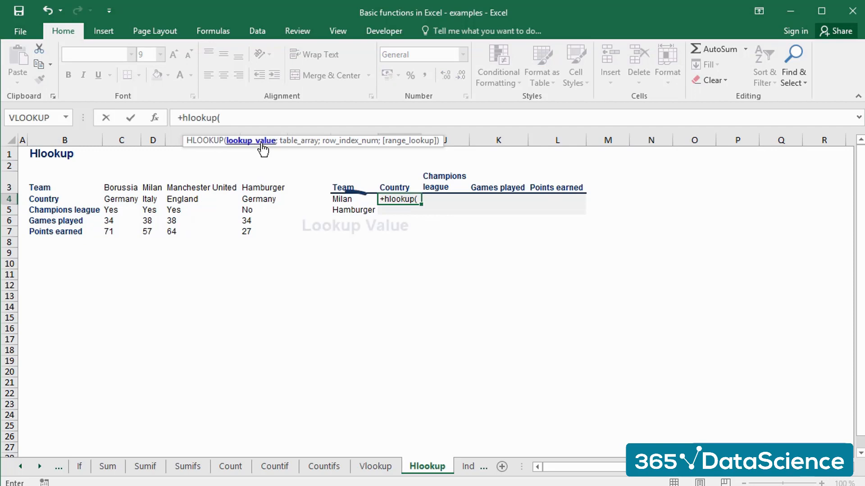
left_click(351, 199)
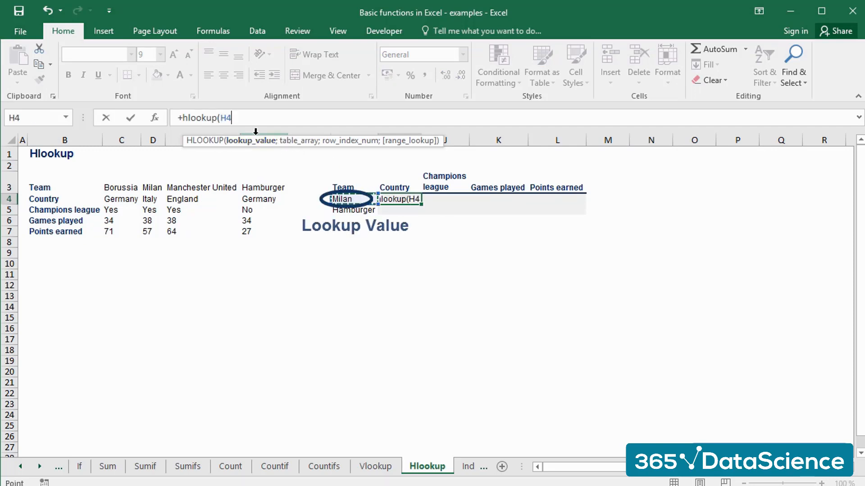
left_click(239, 120)
key("Left")
key("Left")
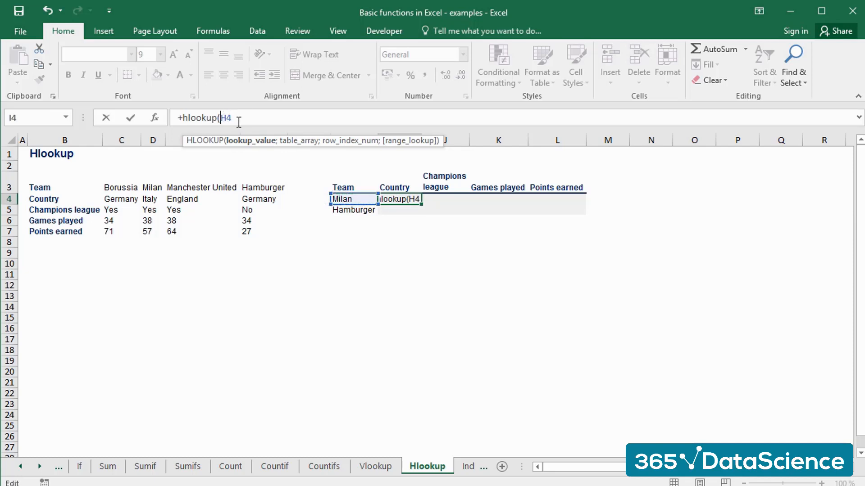
type("$")
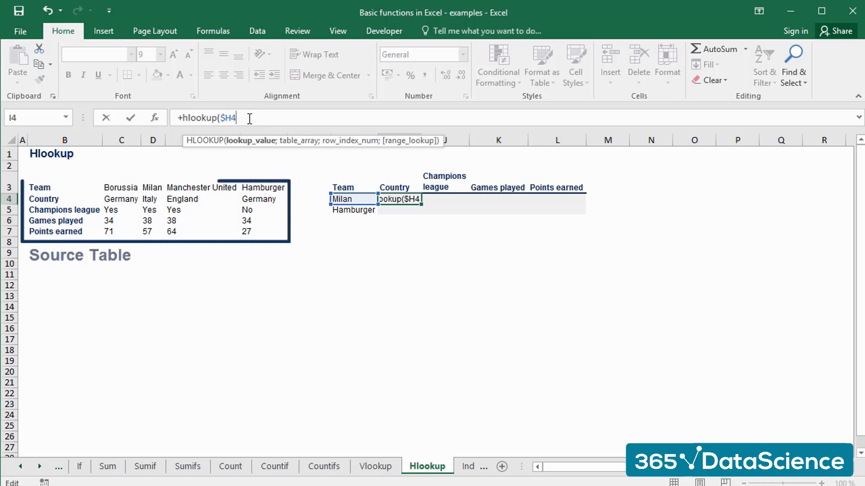
Add the source table B3:F7 as the table array, locked as $B$3:$F$7.
type(";")
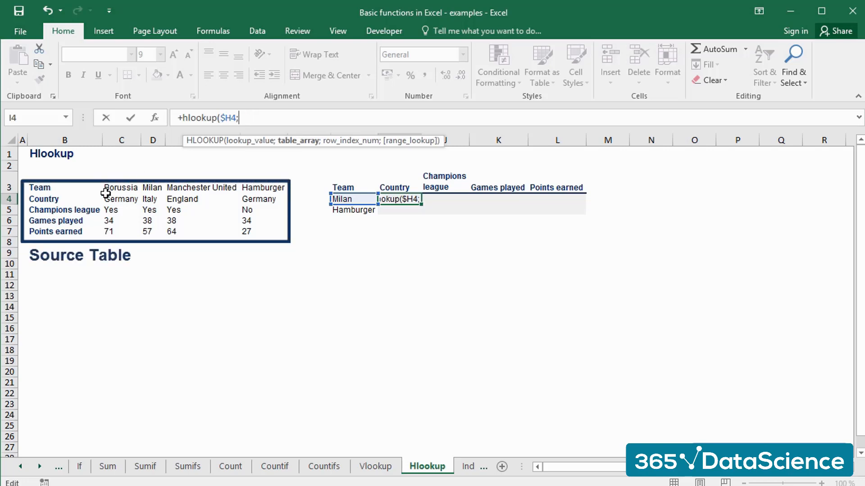
mouse_move(62, 191)
left_mouse_down()
mouse_move(170, 218)
mouse_move(299, 226)
mouse_move(271, 211)
left_mouse_up()
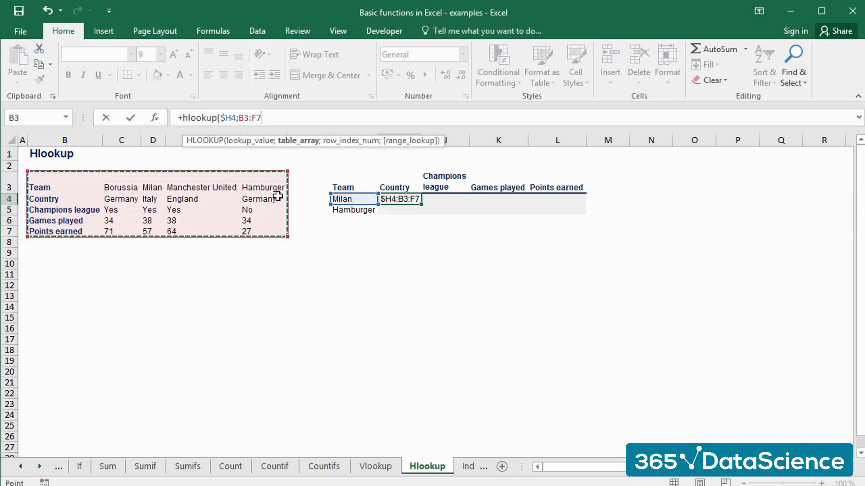
key("F4")
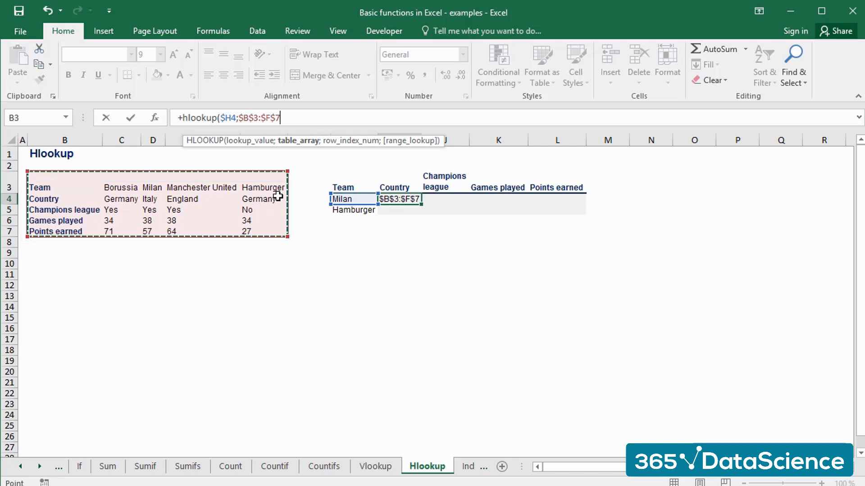
left_click(303, 116)
type(";")
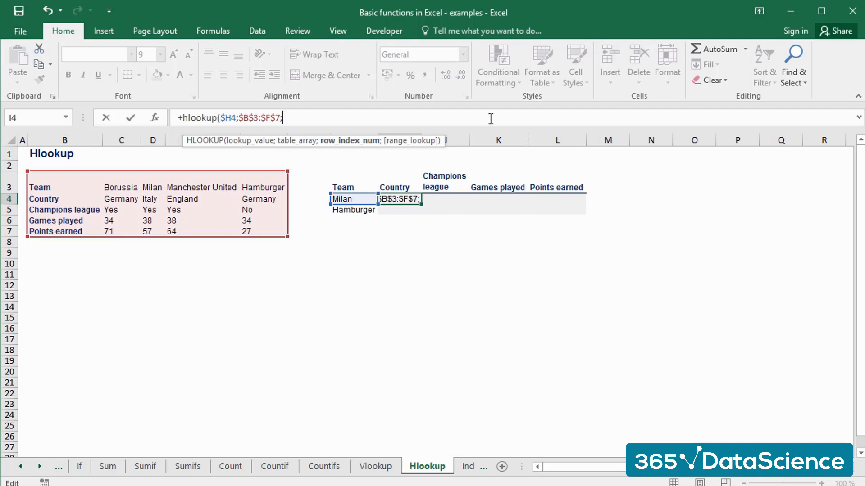
Complete the I4 formula with row index 2 and FALSE for an exact match.
type("2;fals")
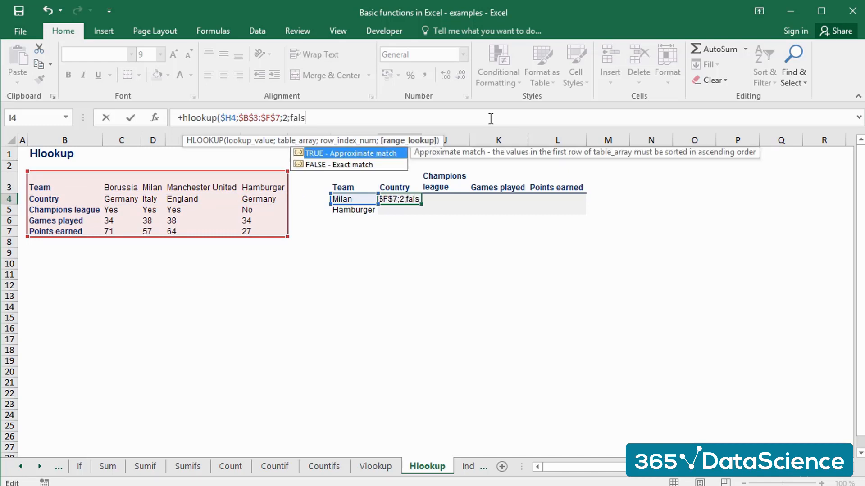
type("e)")
key("Return")
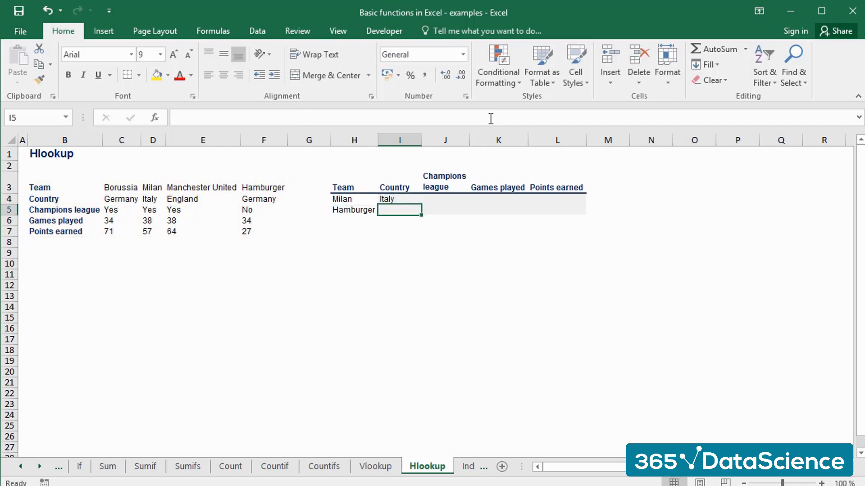
Copy the country formula from I4 into I5 for Hamburger.
key("Up")
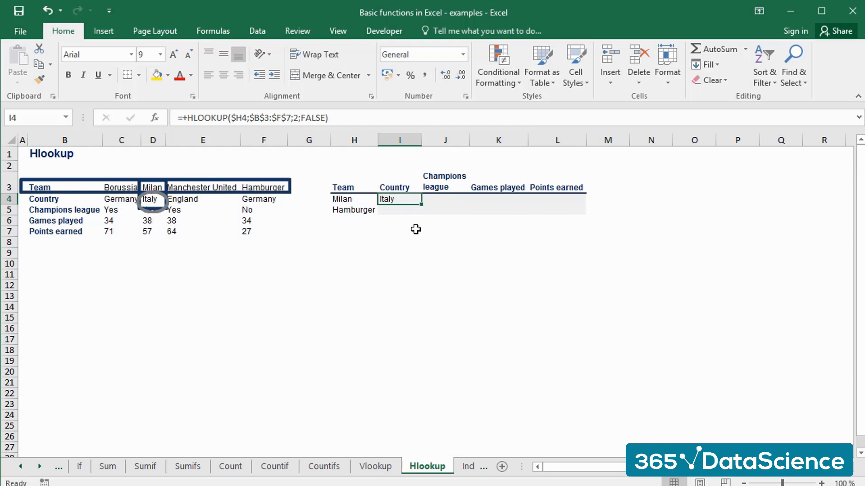
key("ctrl+c")
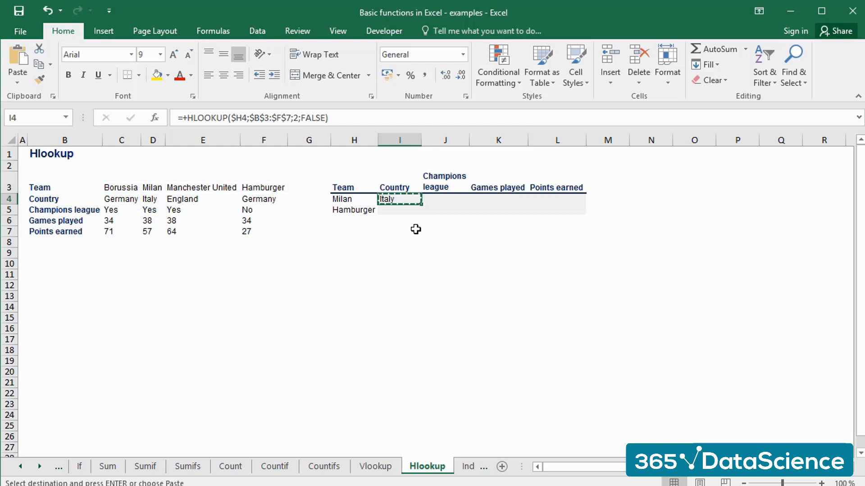
key("Down")
key("ctrl+v")
key("ctrl")
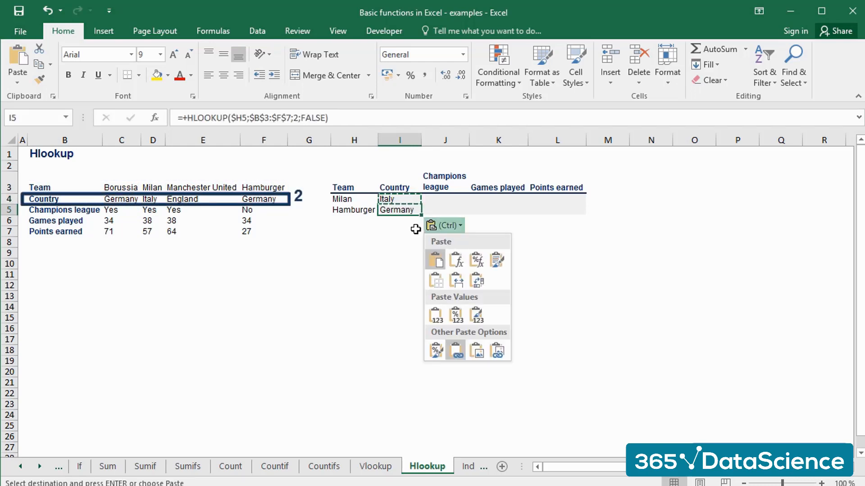
key("Escape")
Paste the country formula into J4 and set its row index to 3 for Champions league.
key("Up")
key("Right")
key("ctrl+v")
key("F2")
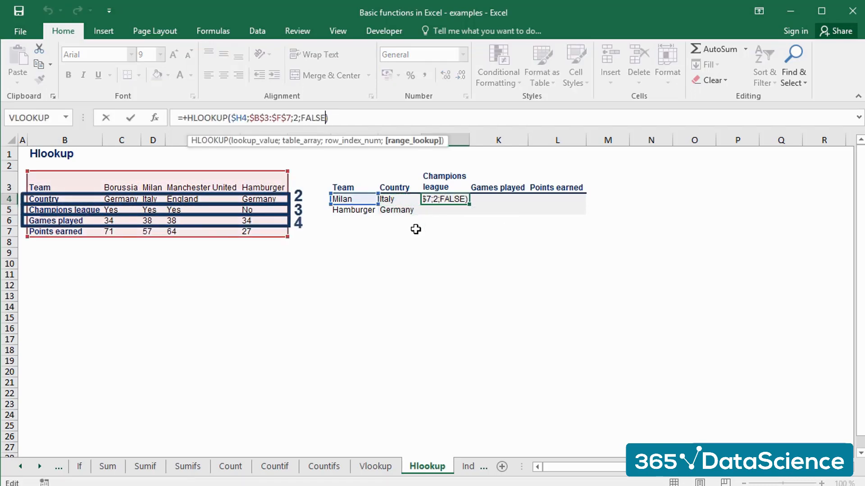
key("Left")
key("Left")
key("BackSpace")
type("3")
key("Return")
key("Up")
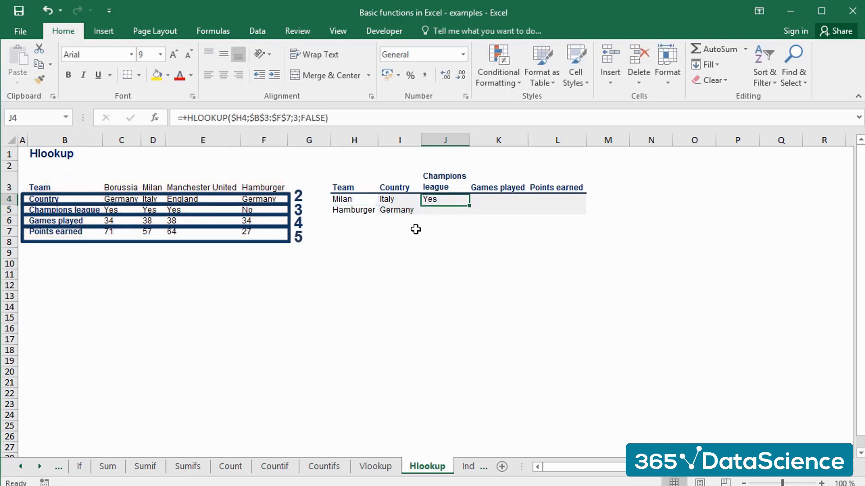
Copy the Champions league formula from J4 into J5 for Hamburger and check its references.
key("ctrl+c")
key("Down")
key("ctrl+v")
key("F2")
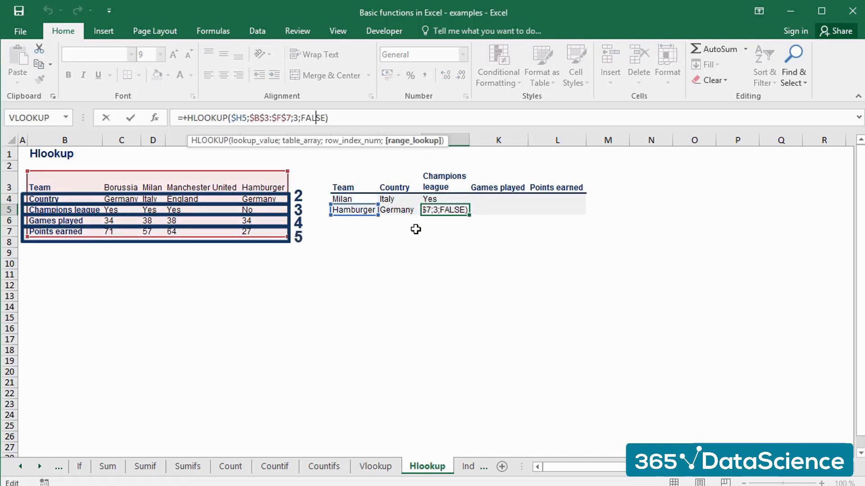
key("Escape")
Paste the Champions league formula into K4 and set its row index to 4 for games played.
key("Up")
key("Right")
key("ctrl+v")
key("F2")
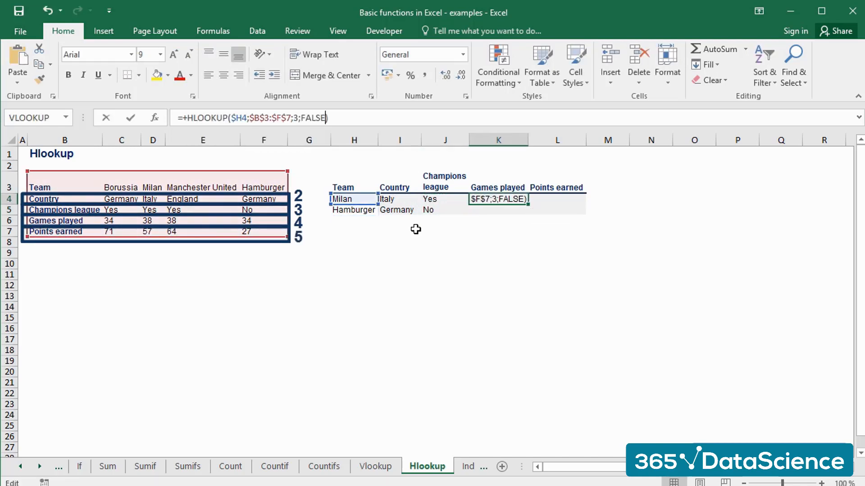
key("Left")
key("Left")
key("Left")
key("Left")
key("Left")
key("Left")
type("4")
key("ctrl+Return")
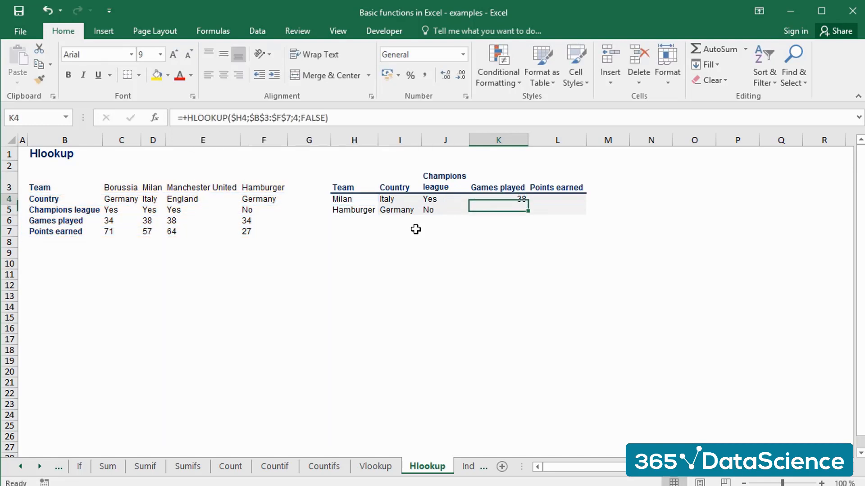
Copy the games played formula from K4 into K5 for Hamburger.
key("ctrl+c")
key("shift+Down")
key("ctrl+v")
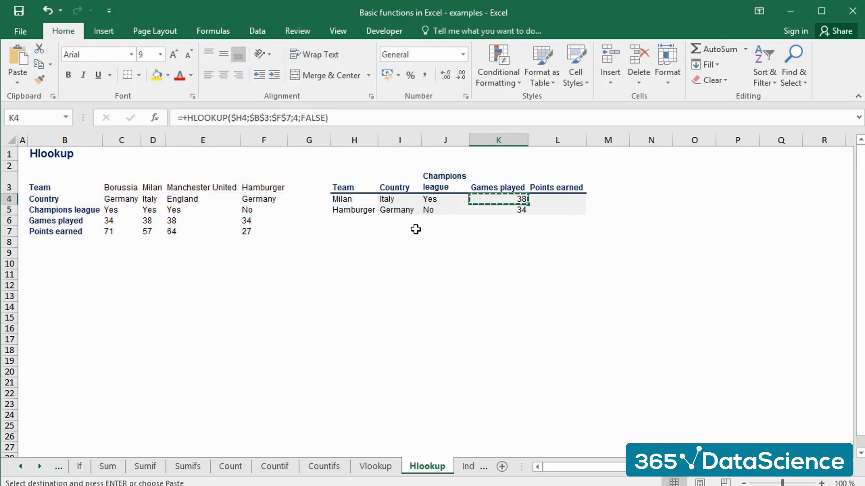
Paste the games played formula into L4 and set its row index to 5 for points earned.
key("Right")
key("ctrl+v")
key("F2")
key("Left")
key("Left")
key("Left")
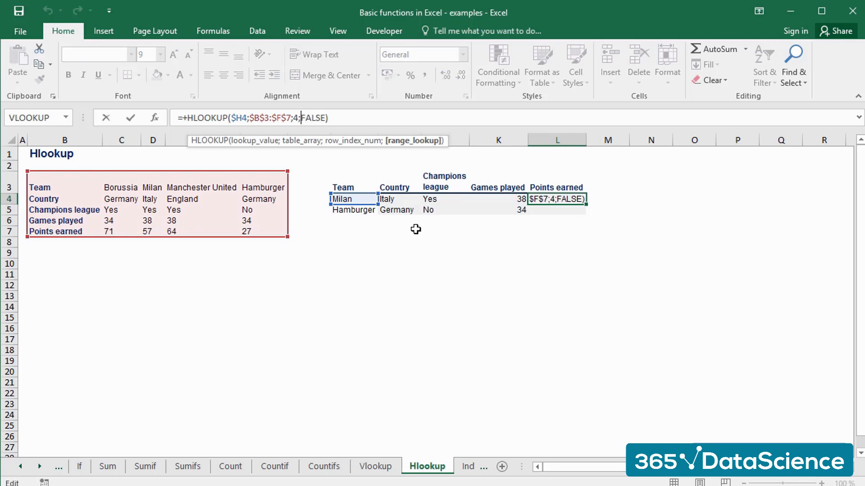
key("Left")
key("BackSpace")
type("5")
key("ctrl+Return")
Copy the points earned formula from L4 for Hamburger's cell L5.
key("ctrl+c")
key("Down")
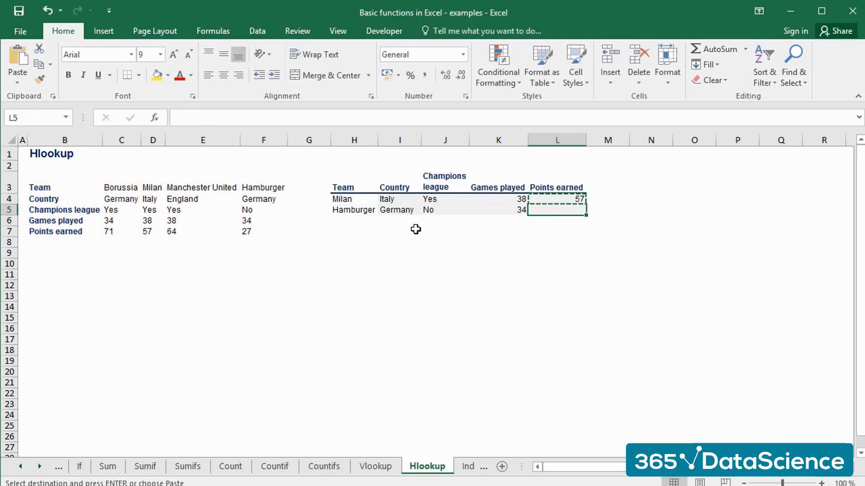